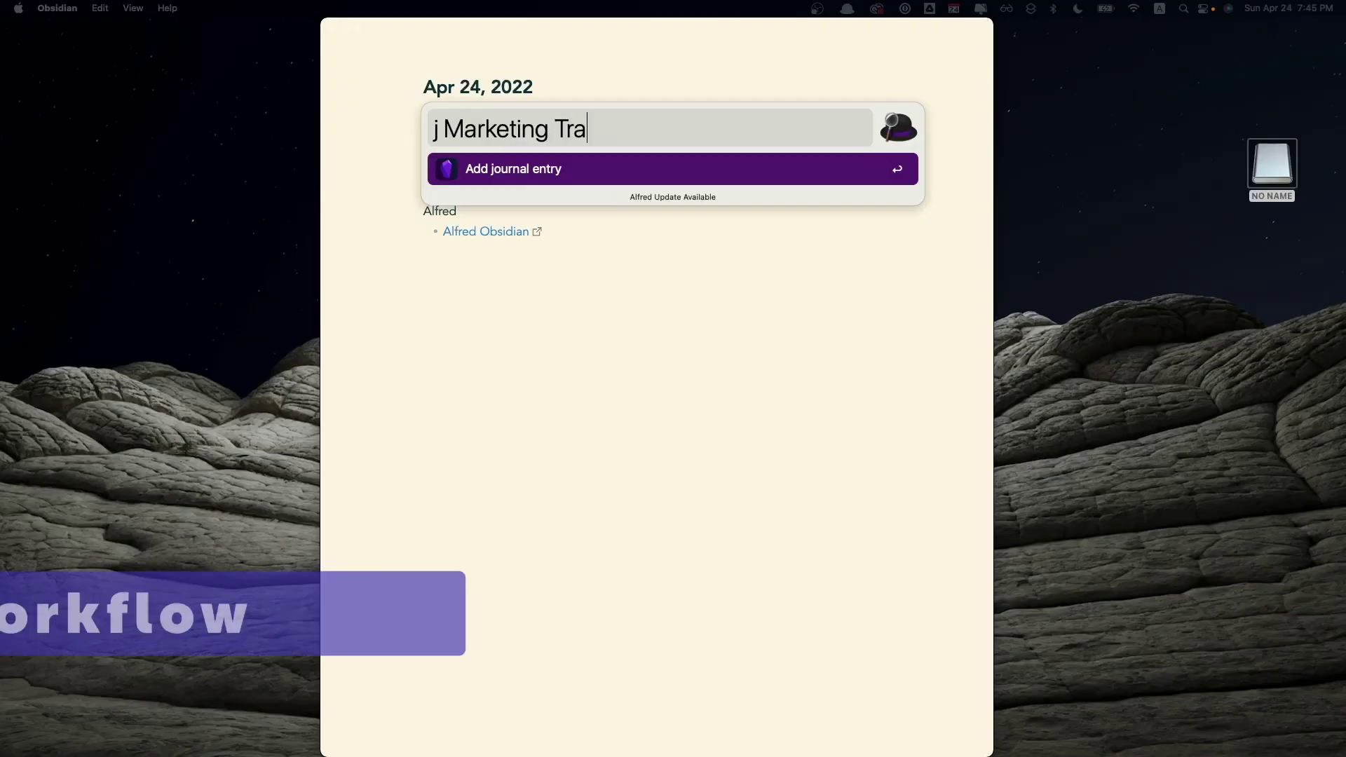
Step: Finish the Alfred journal entry saying transformation is the new trend to focus on, and submit it
{"action": "type", "text": "nsformation will be the new trend that we need to focus on"}
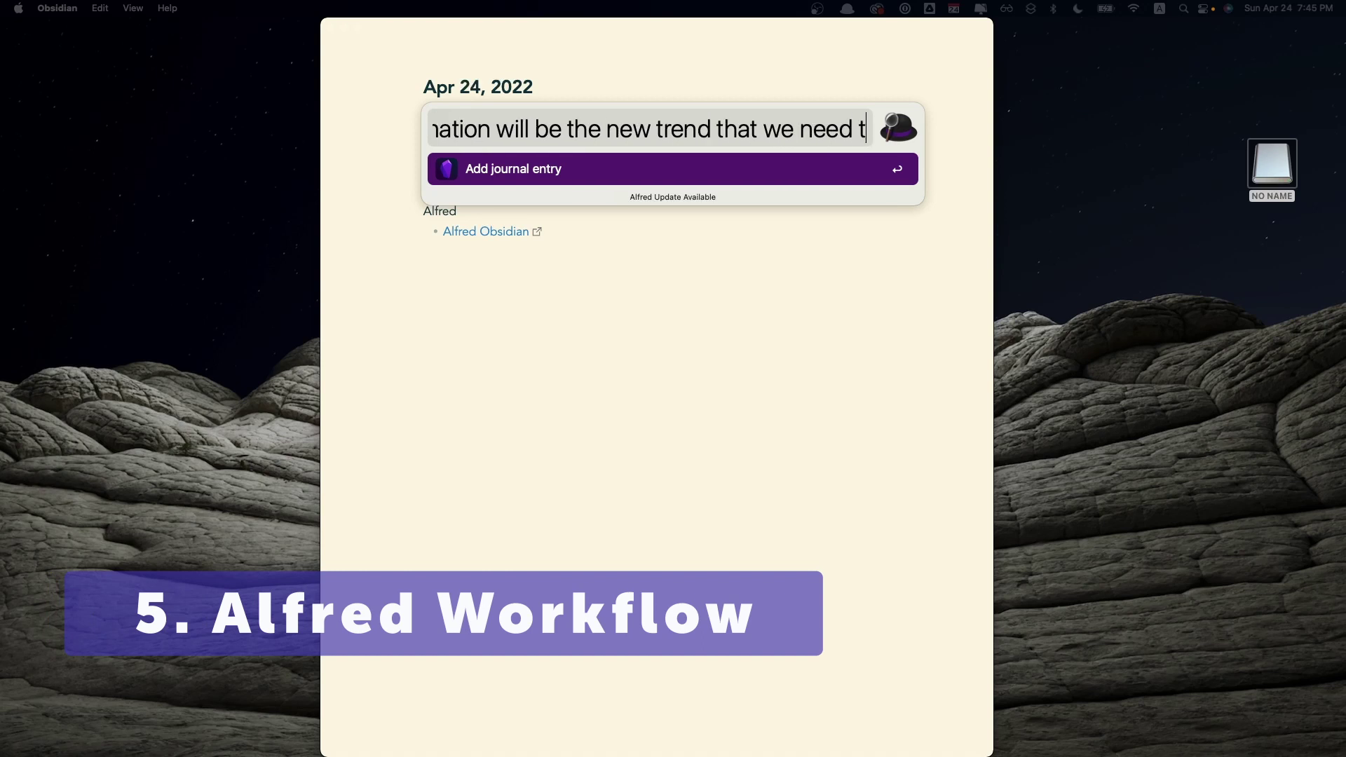
{"action": "key", "text": "Return"}
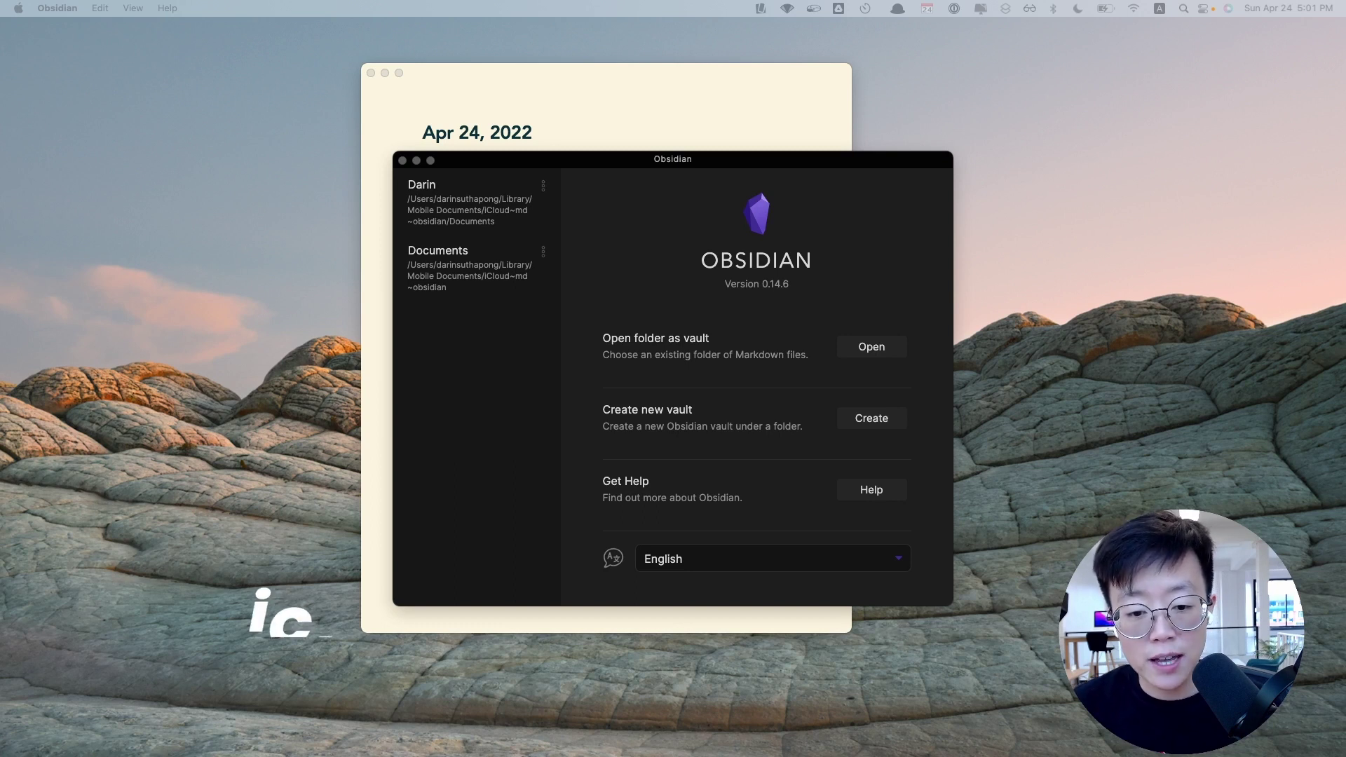
Step: Open an existing folder as a vault, picking the vault folder in Obsidian's iCloud location
{"action": "left_click", "coordinate": [869, 329]}
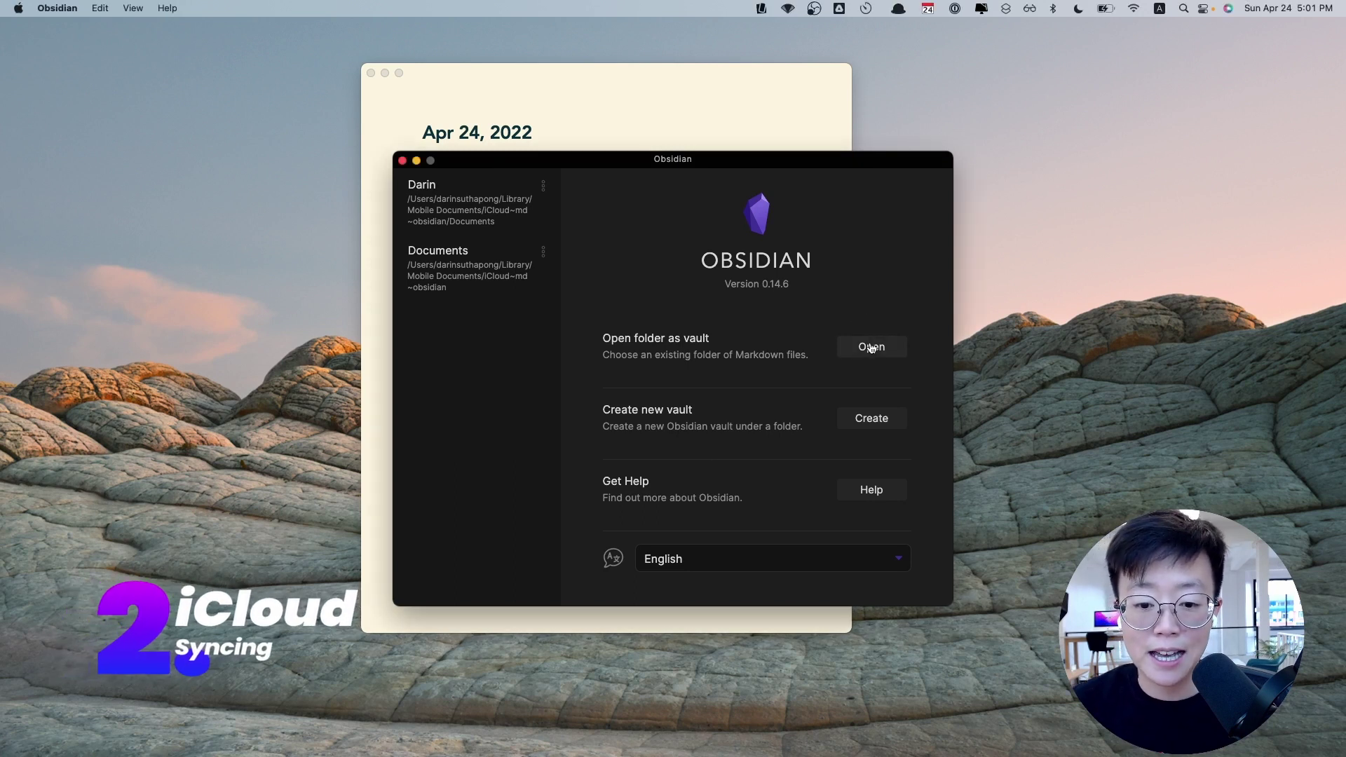
{"action": "left_click", "coordinate": [871, 347]}
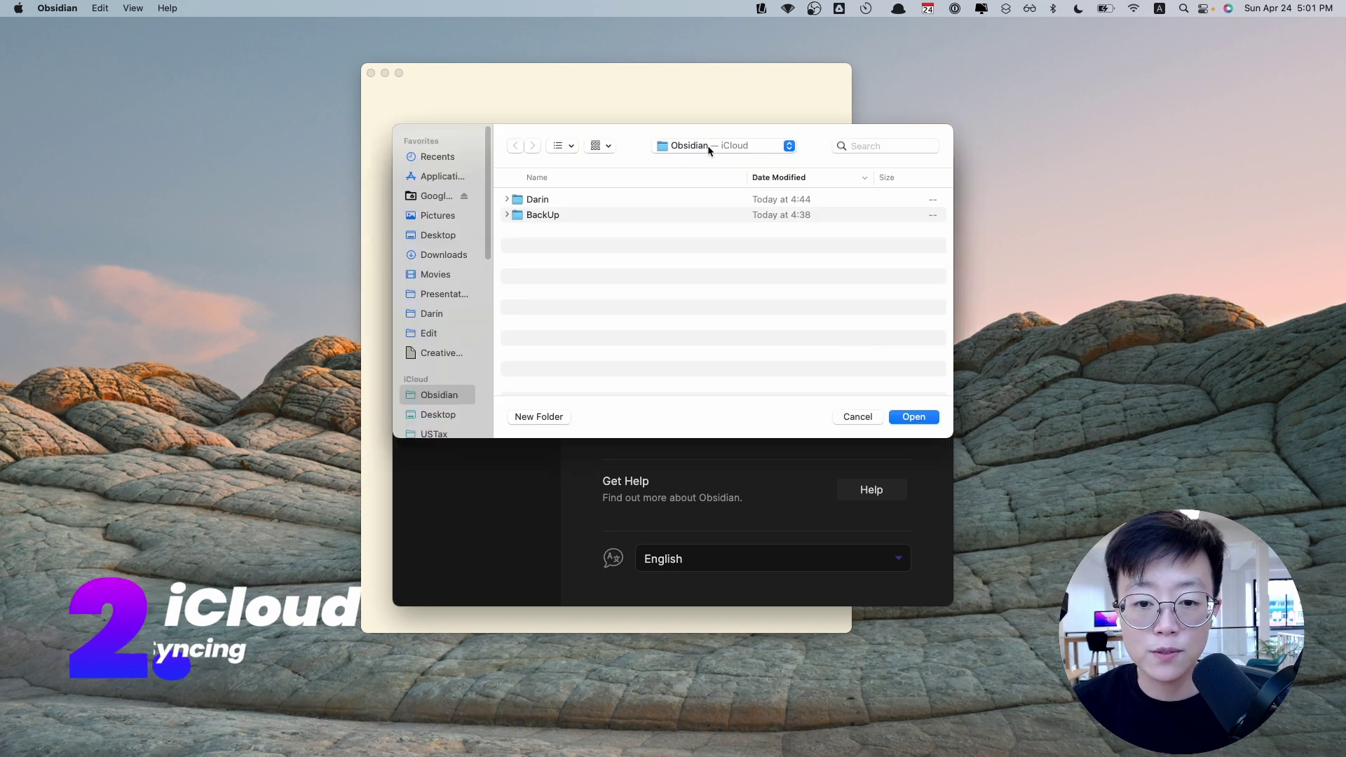
{"action": "left_click", "coordinate": [539, 204]}
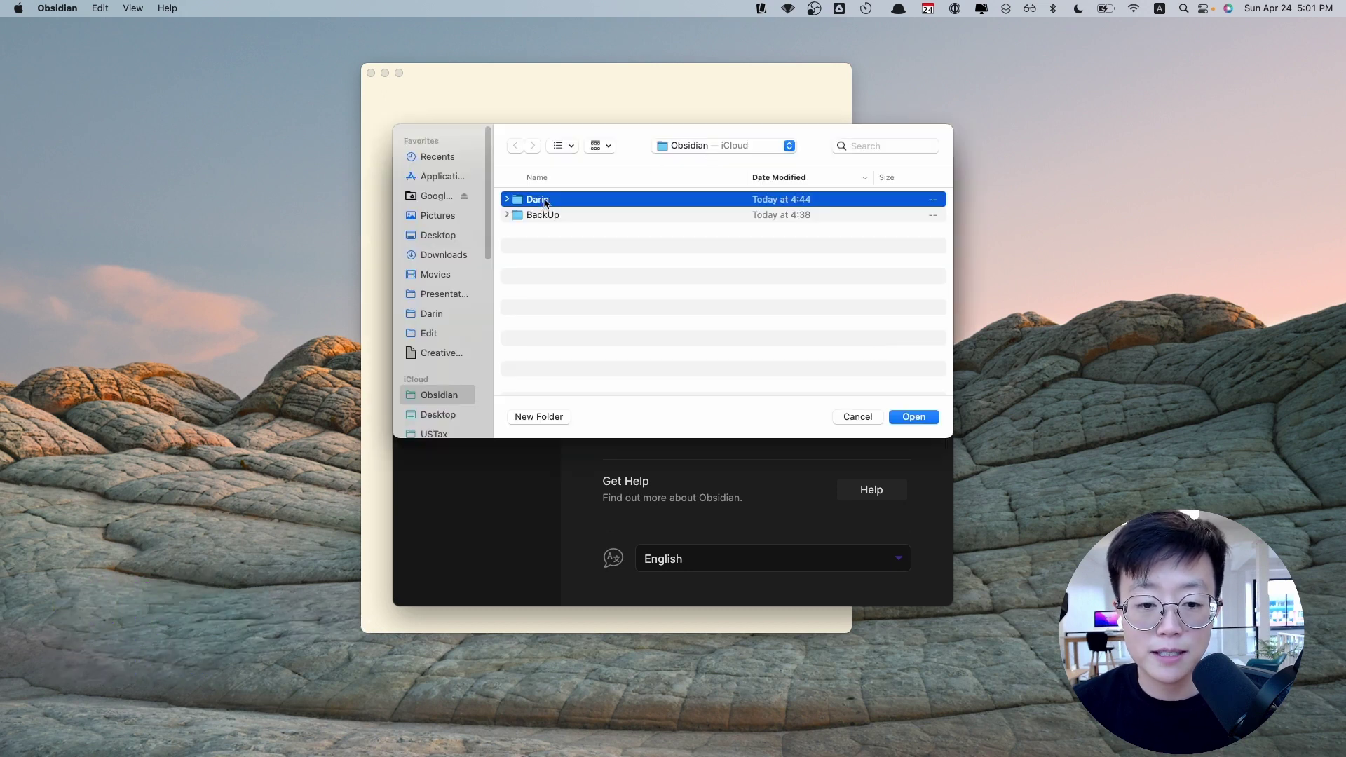
{"action": "left_click", "coordinate": [723, 146]}
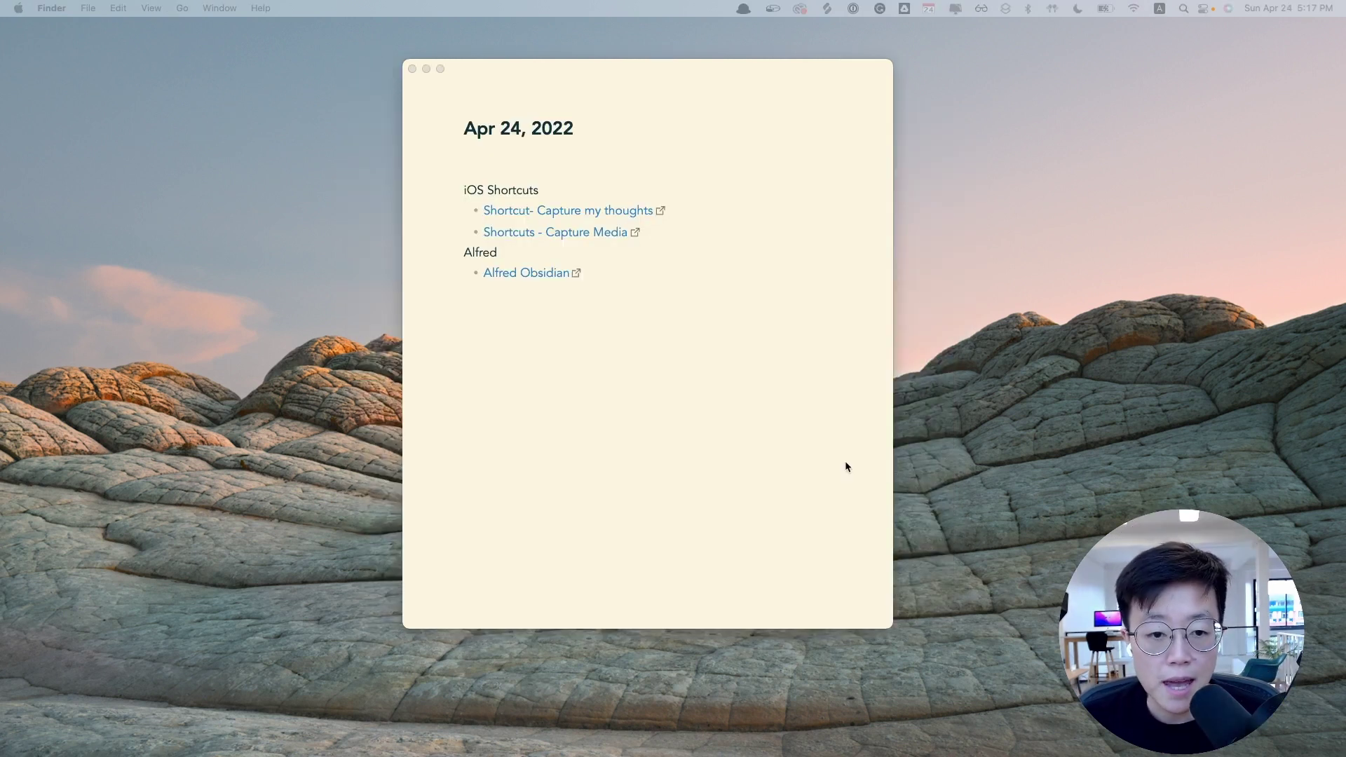
Step: Set the Files & Links attachment folder path to Attachments
{"action": "left_click", "coordinate": [747, 458]}
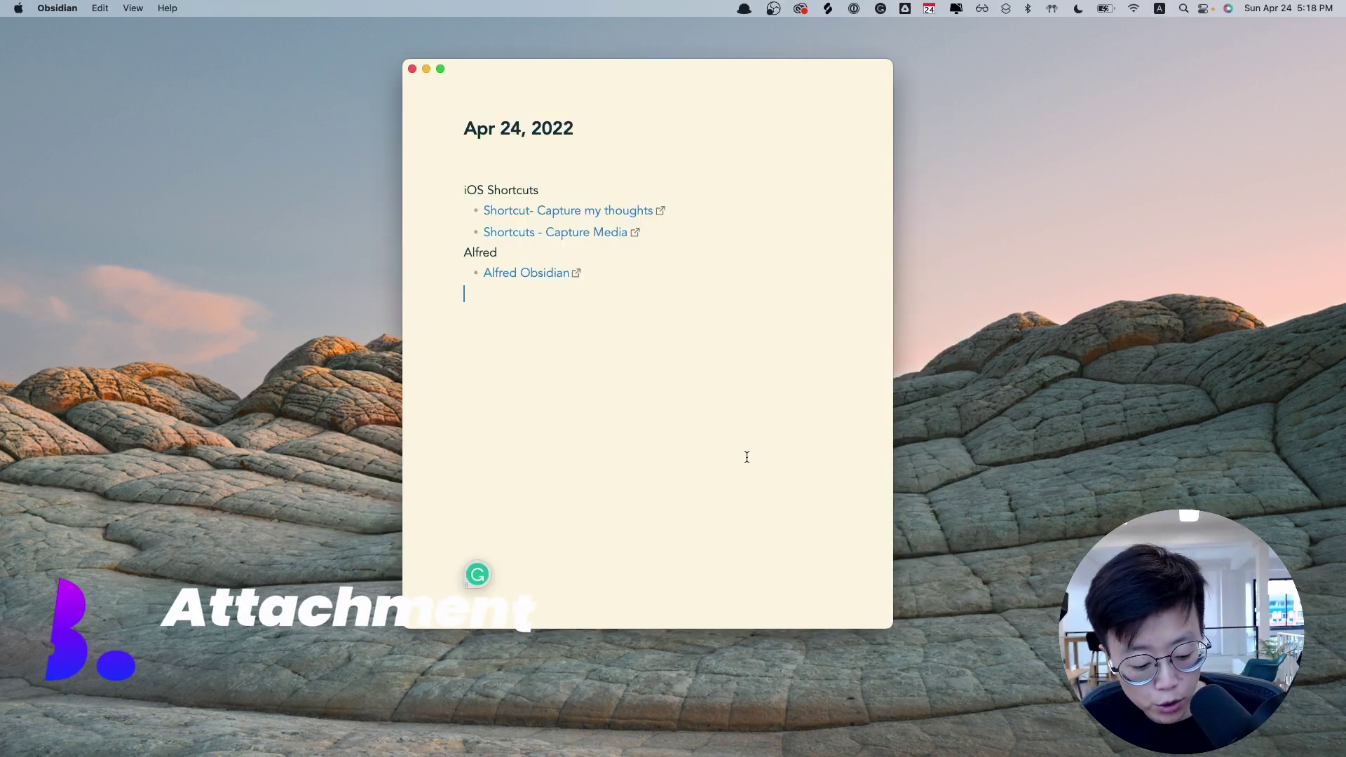
{"action": "key", "text": "super+comma"}
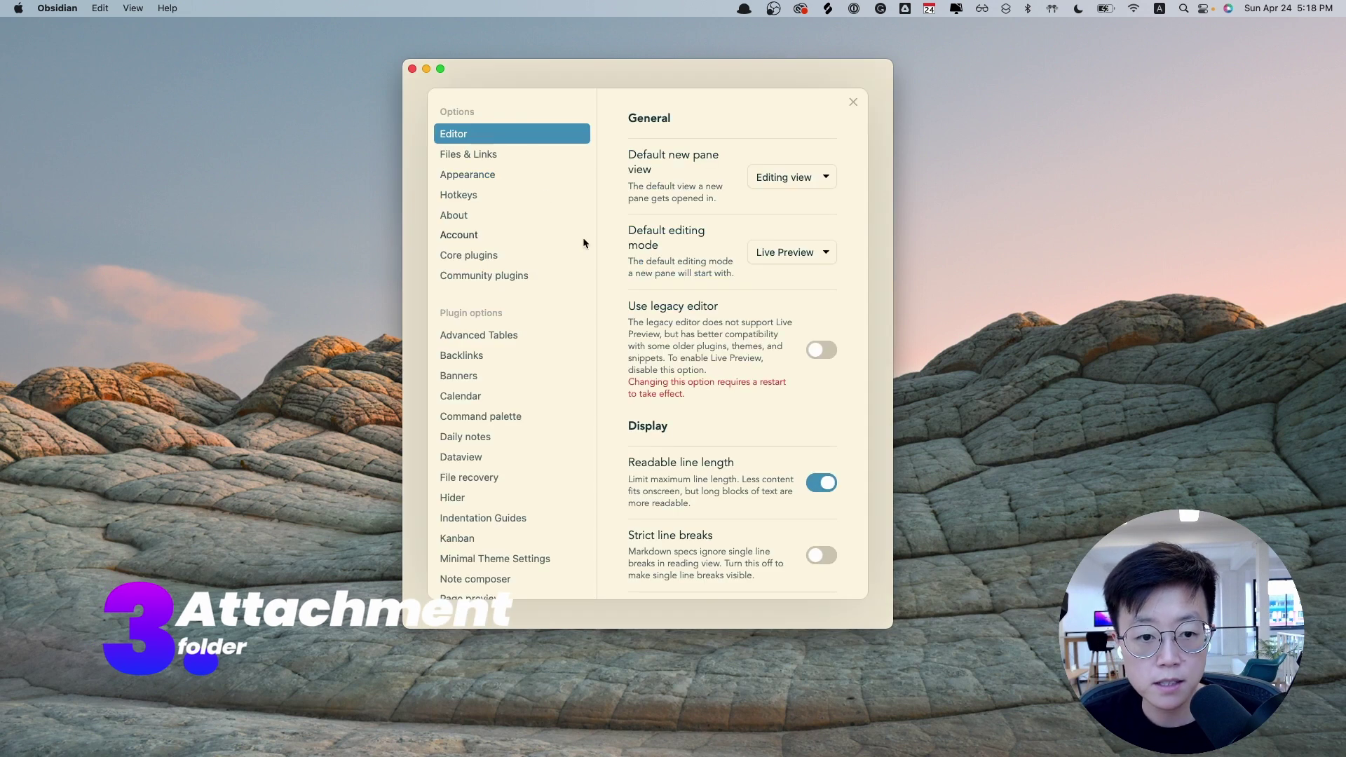
{"action": "left_click", "coordinate": [481, 154]}
{"action": "scroll", "coordinate": [744, 463], "scroll_direction": "down", "scroll_amount": 5}
{"action": "scroll", "coordinate": [744, 460], "scroll_direction": "down", "scroll_amount": 10}
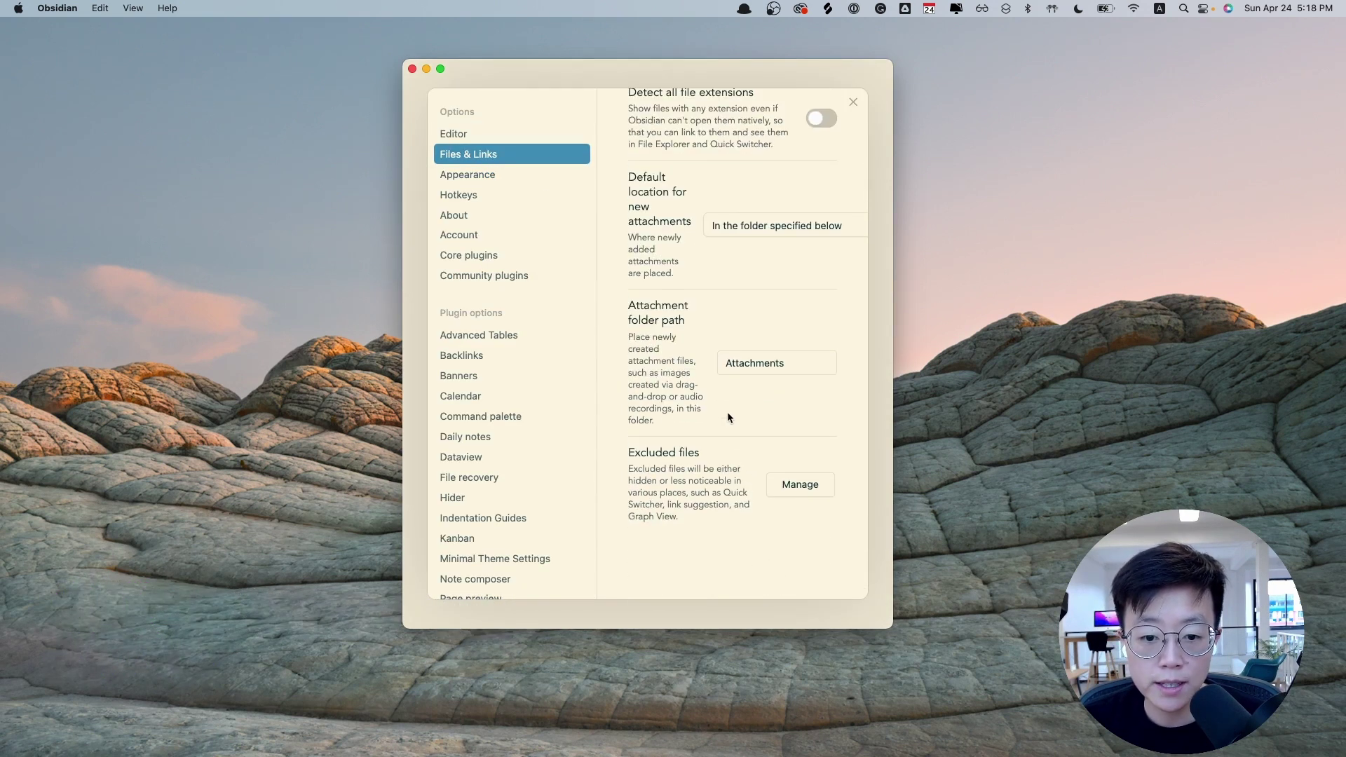
{"action": "left_click", "coordinate": [737, 363]}
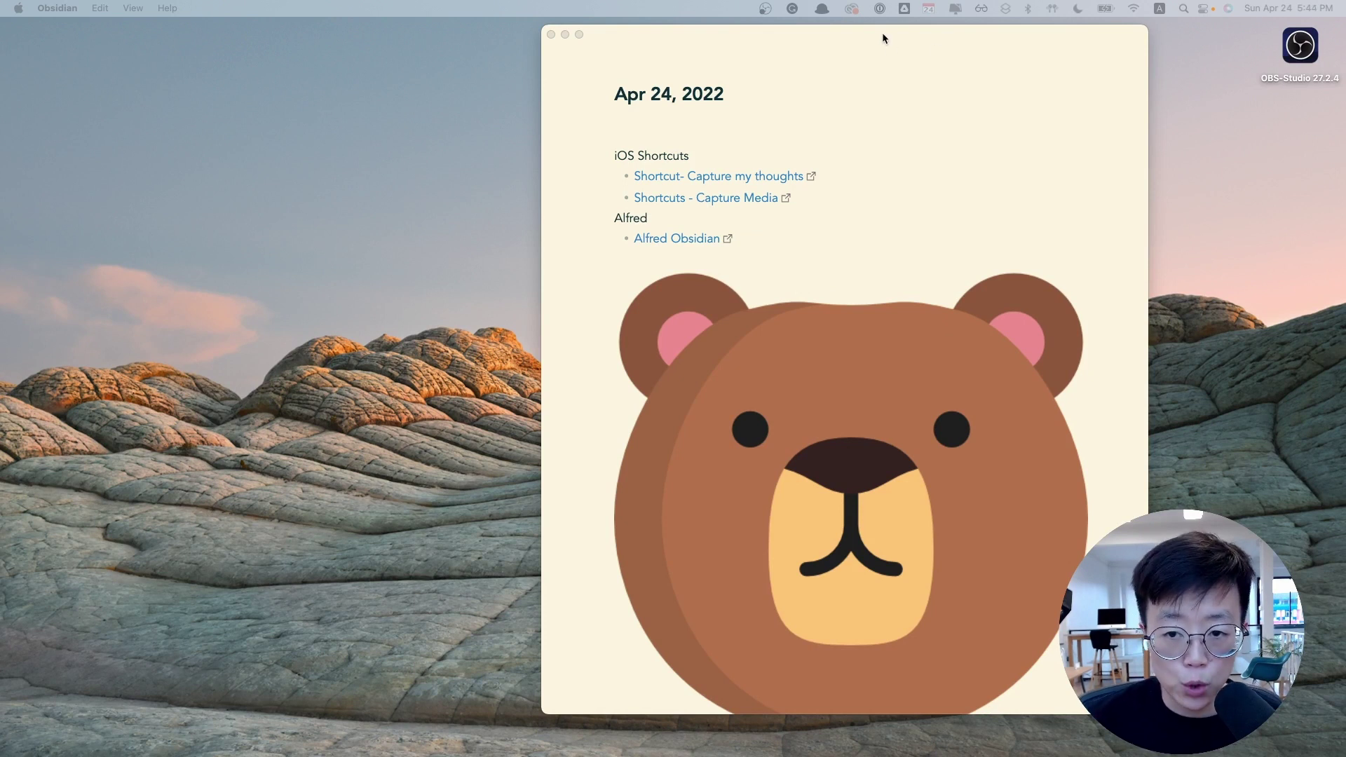
Step: Check the embedded Bear.png image in the note and confirm it landed in the Attachments folder
{"action": "left_click_drag", "start_coordinate": [882, 38], "coordinate": [741, 28]}
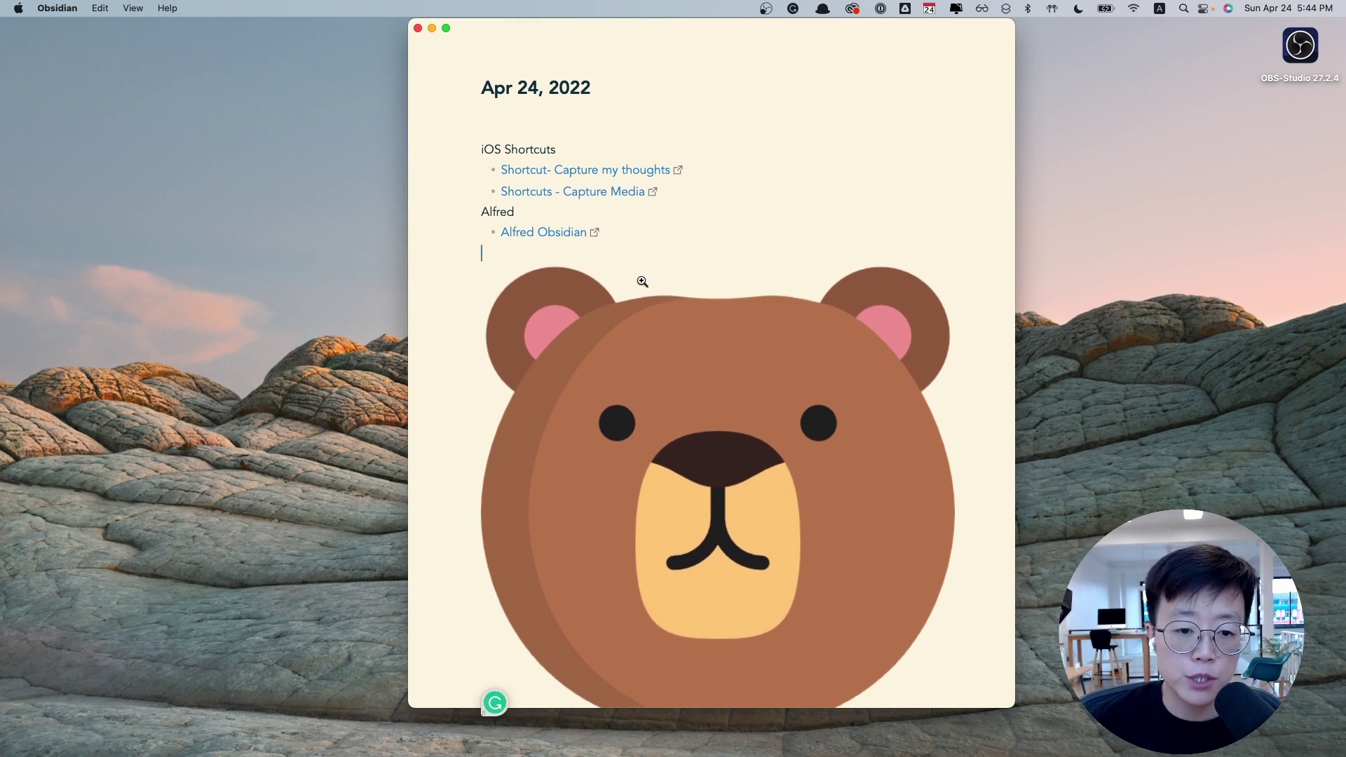
{"action": "left_click", "coordinate": [564, 292]}
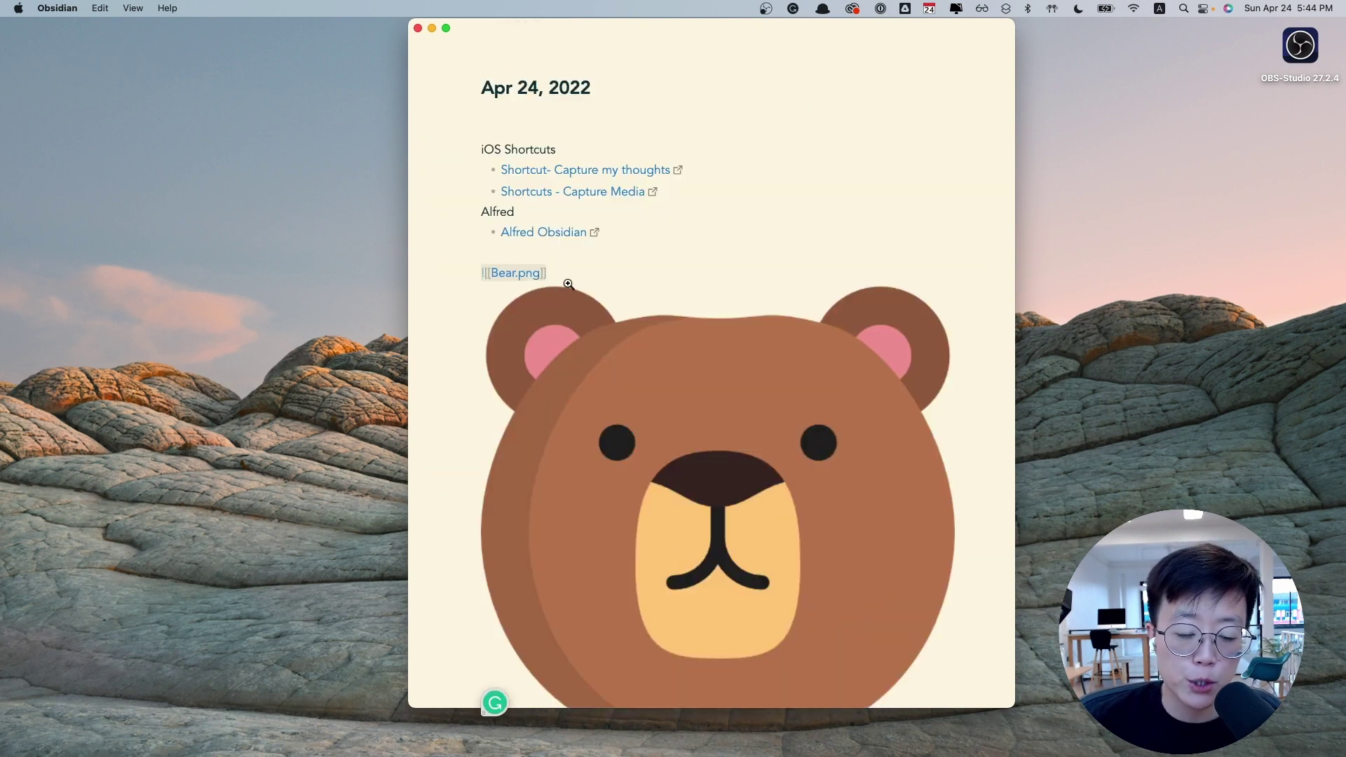
{"action": "left_click", "coordinate": [571, 260]}
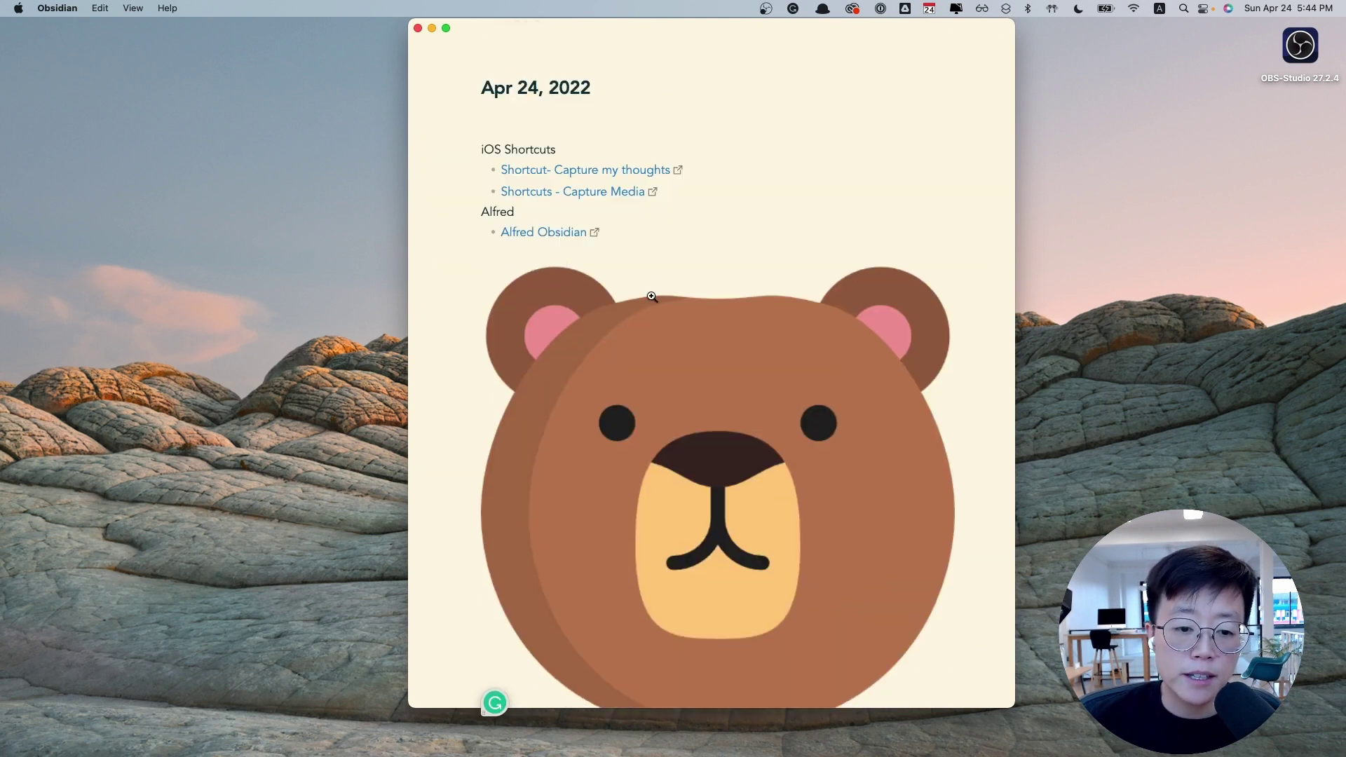
{"action": "key", "text": "ctrl+Left"}
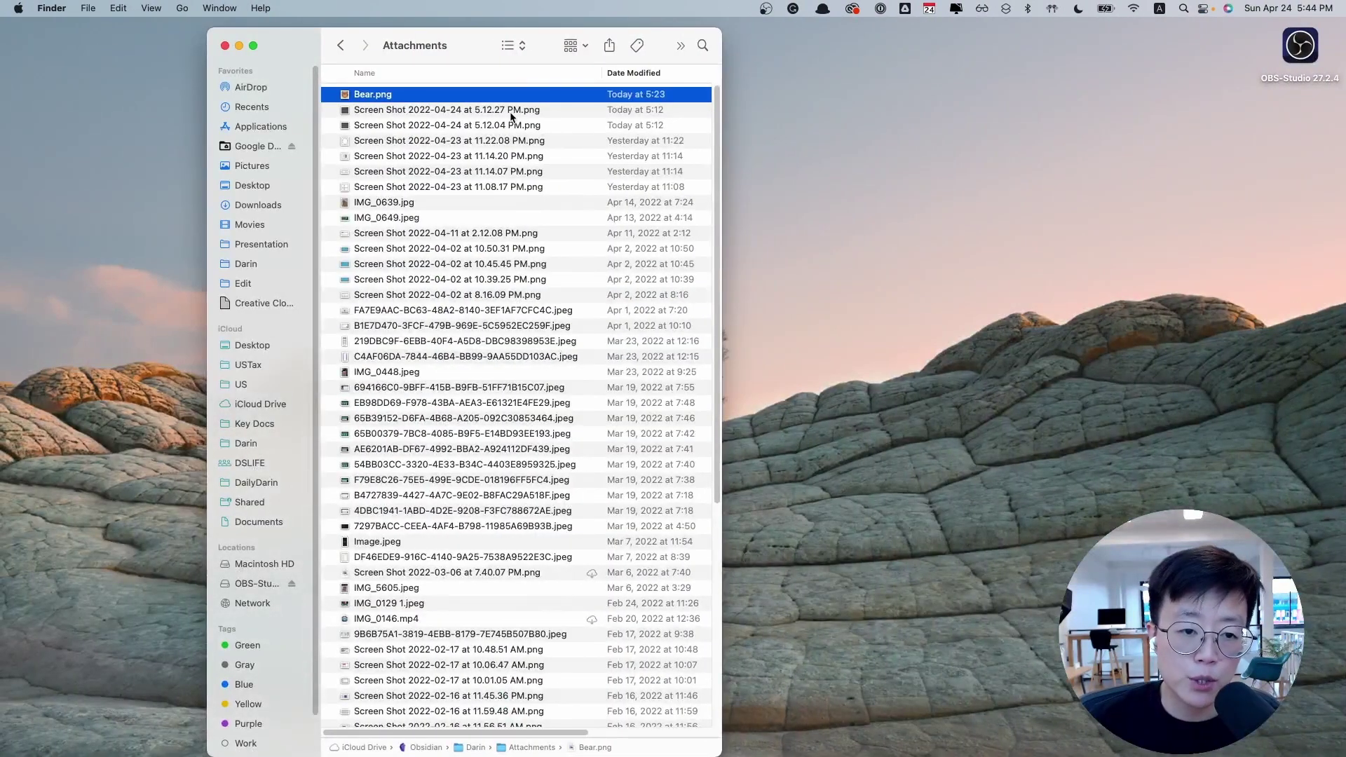
{"action": "key", "text": "ctrl+Right"}
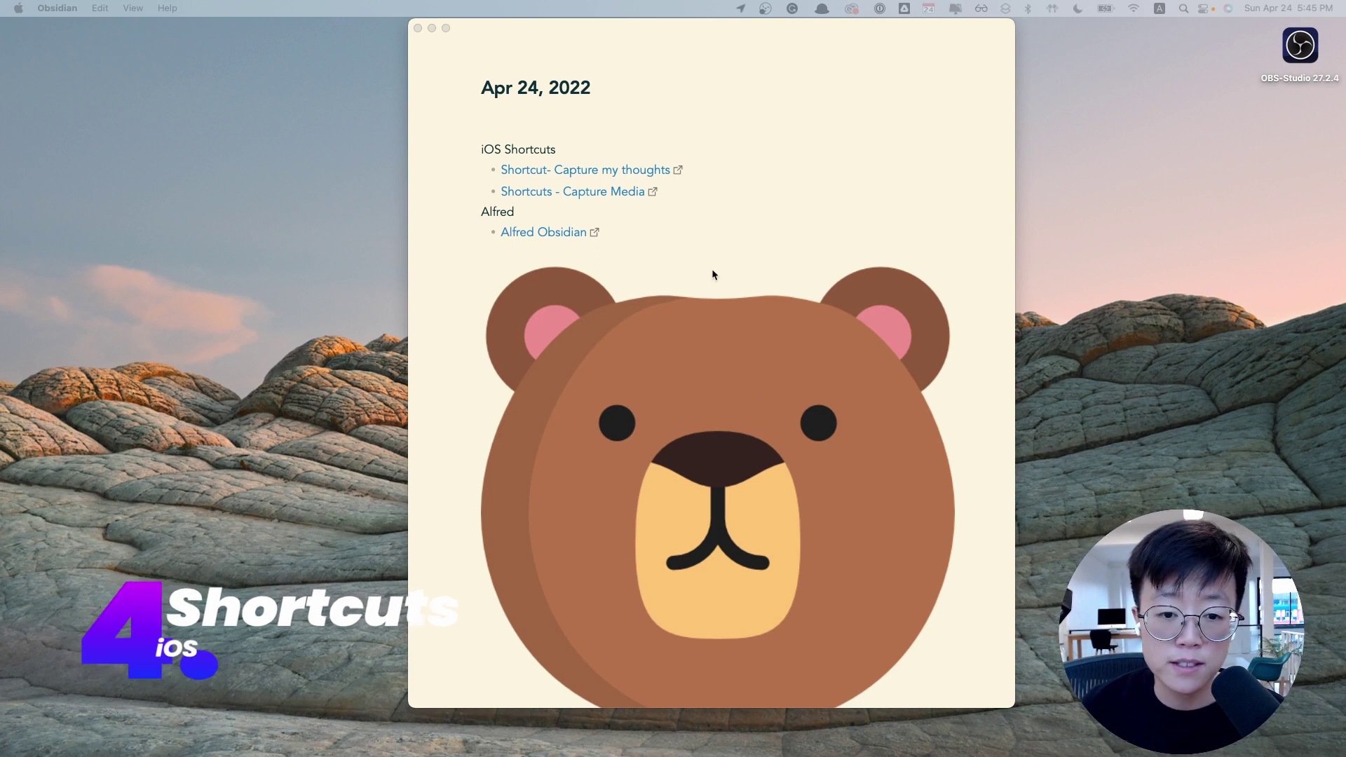
Step: In reading view, follow the 'Shortcut- Capture my thoughts' link and add the shortcut
{"action": "left_click", "coordinate": [594, 174]}
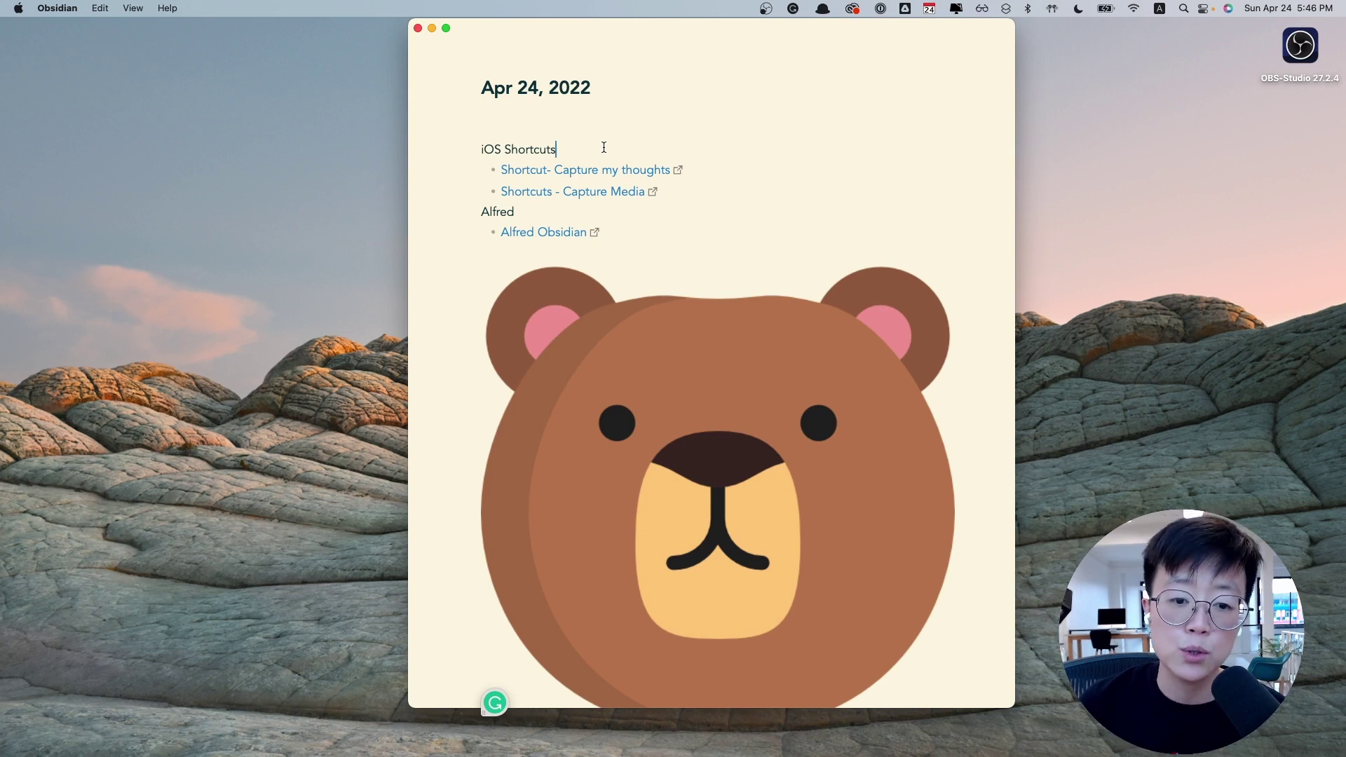
{"action": "key", "text": "super+e"}
{"action": "left_click", "coordinate": [649, 157]}
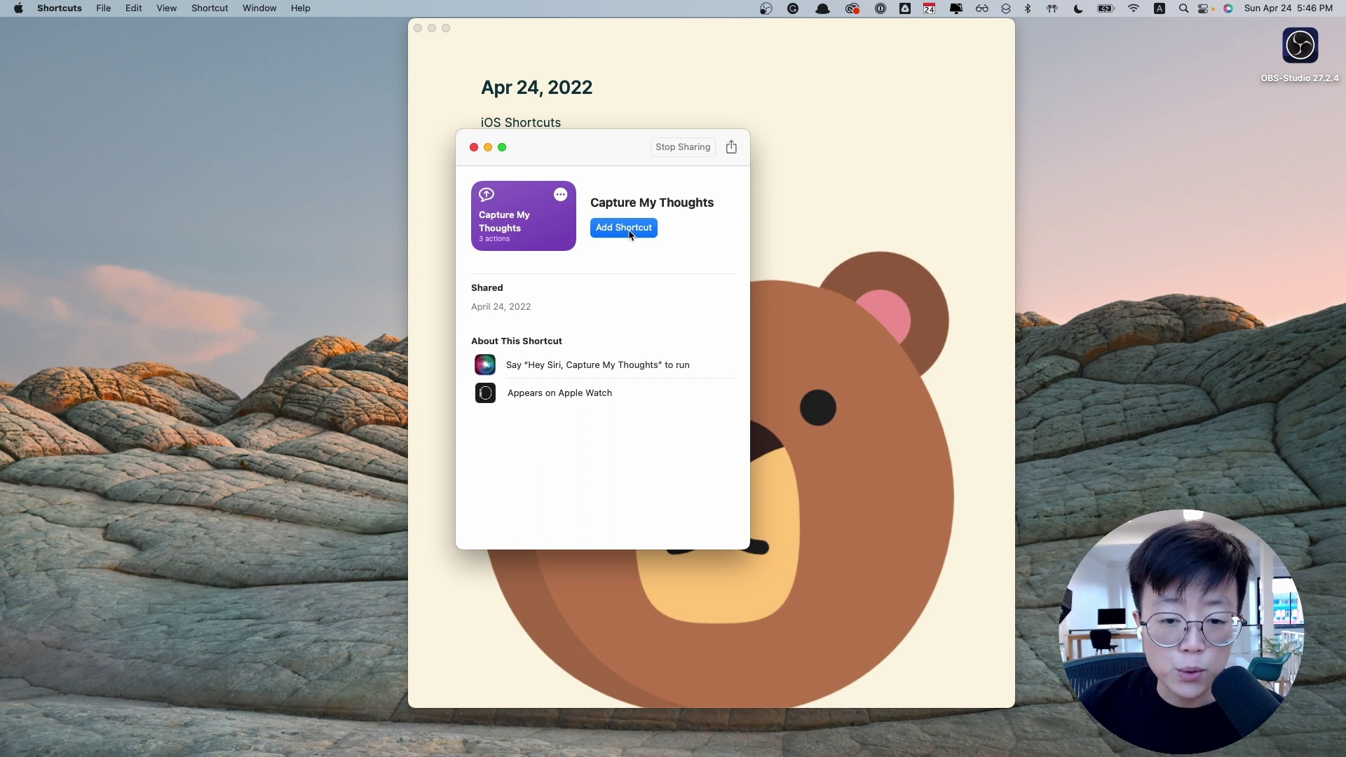
{"action": "left_click", "coordinate": [624, 228]}
Step: Replace the existing Capture My Thoughts shortcut and point its append folder at the vault's pages folder
{"action": "key", "text": "Return"}
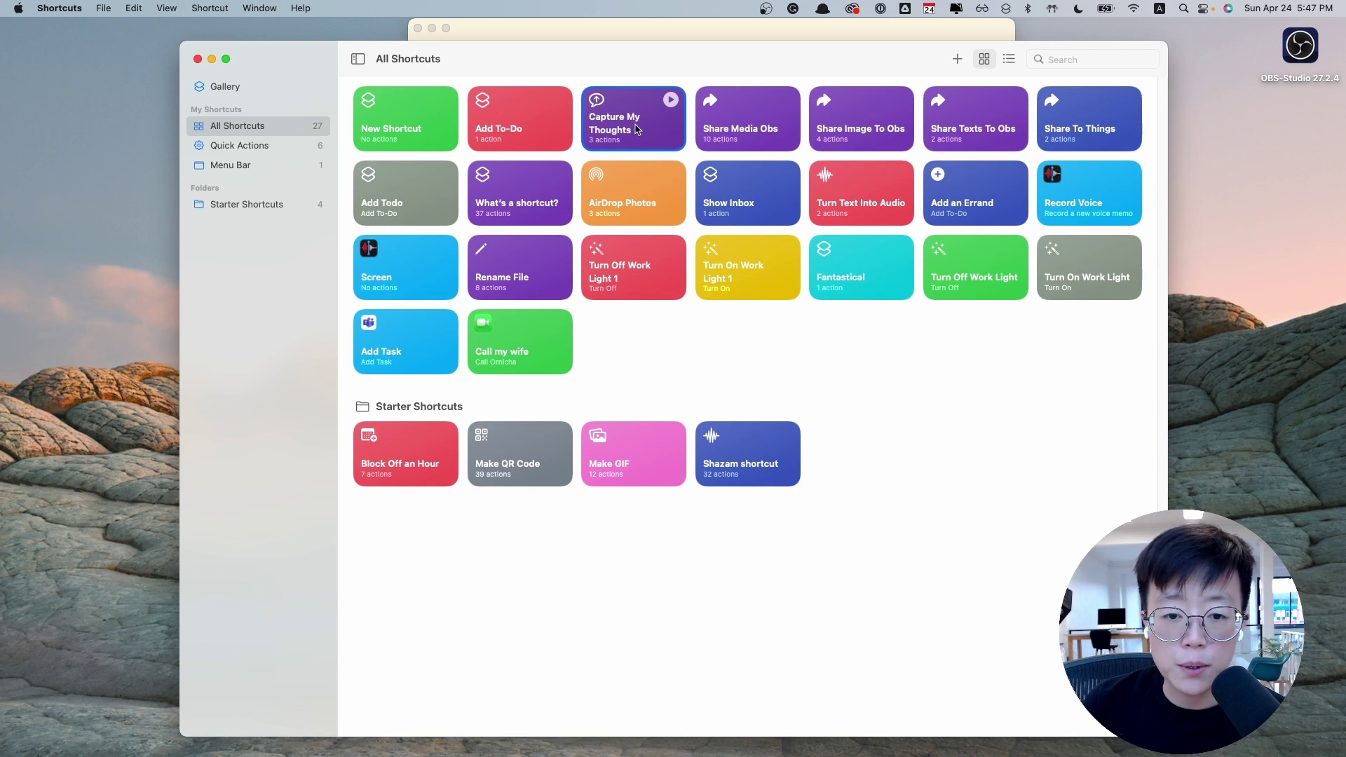
{"action": "double_click", "coordinate": [638, 129]}
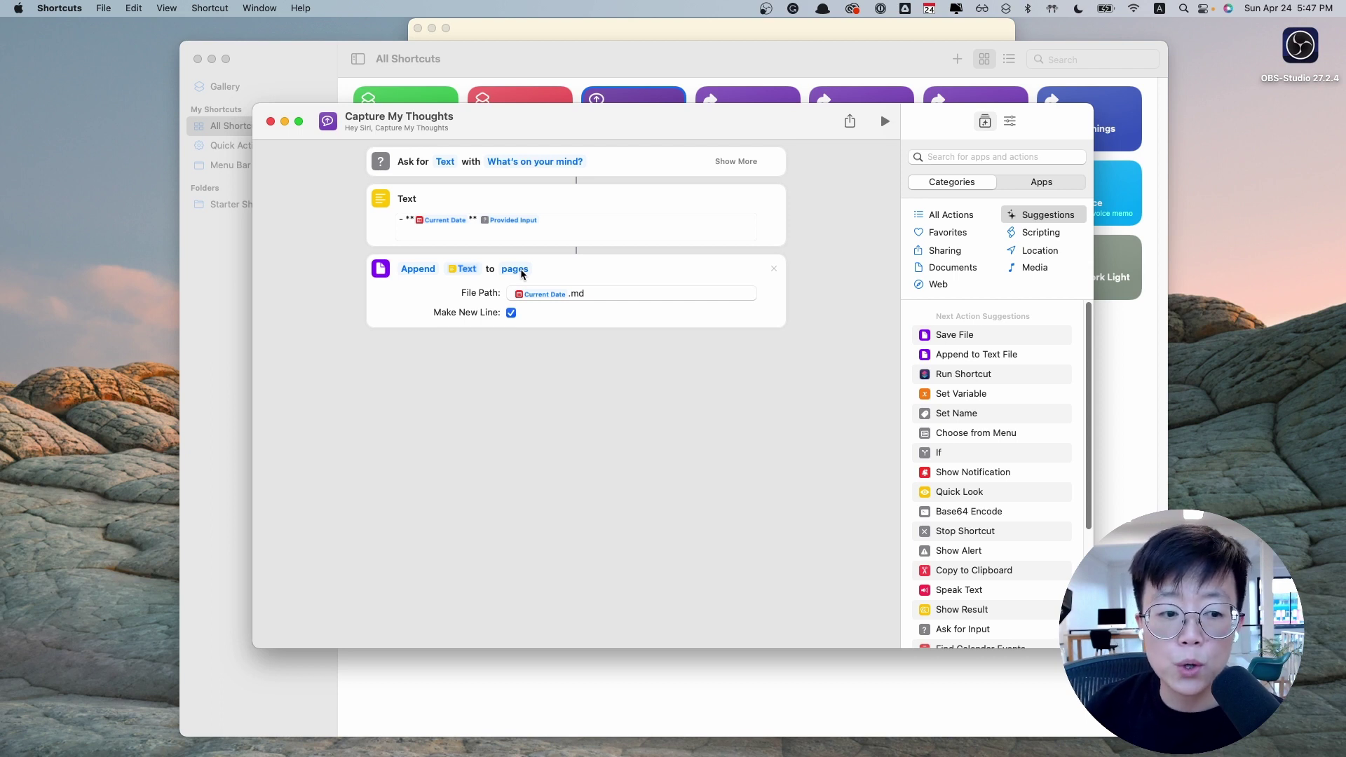
{"action": "left_click", "coordinate": [522, 274]}
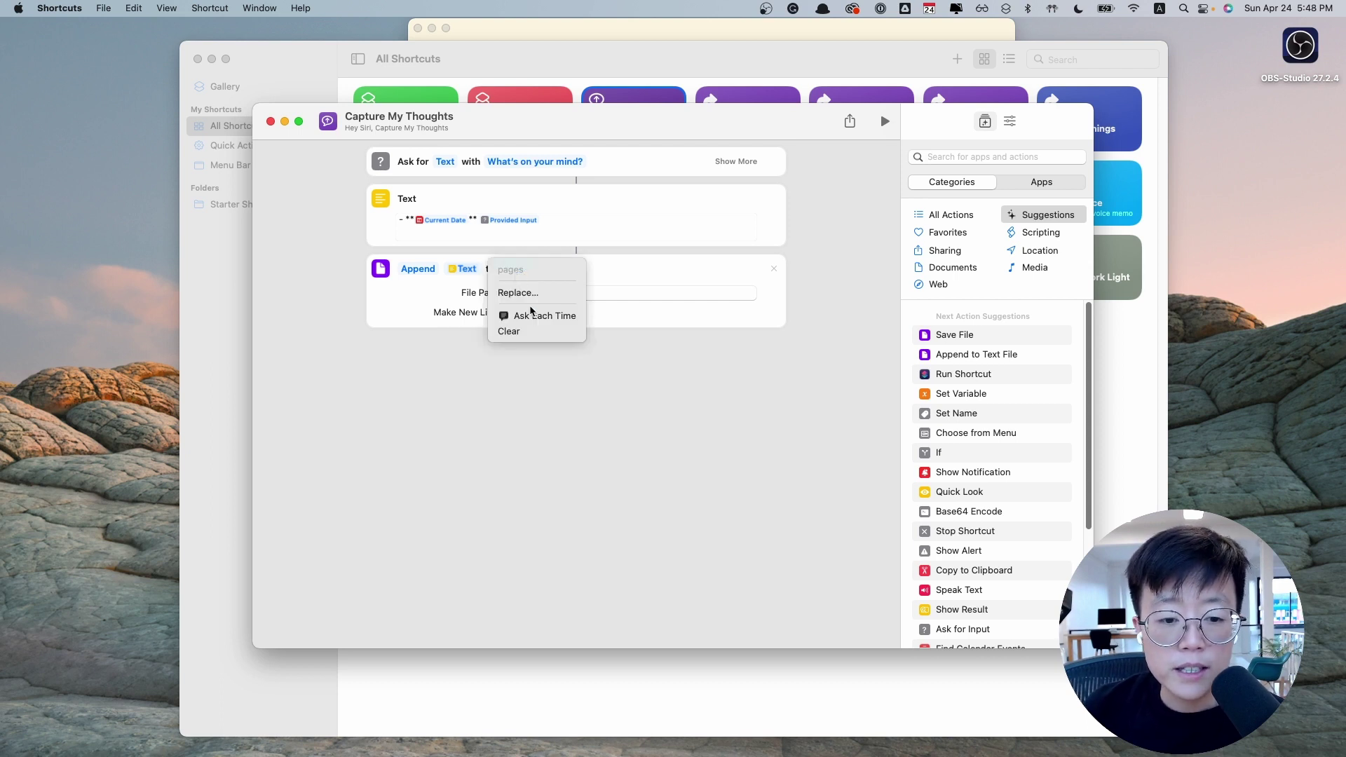
{"action": "left_click", "coordinate": [530, 293]}
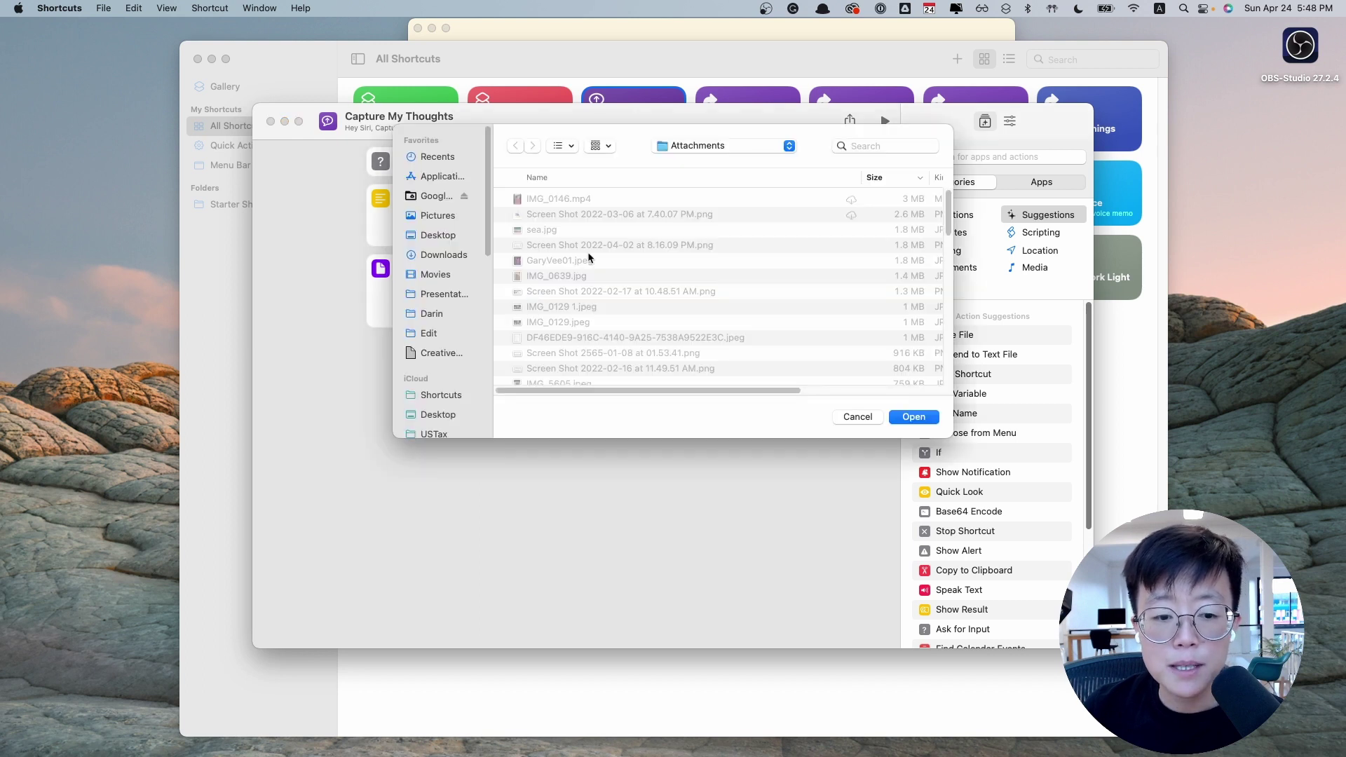
{"action": "left_click", "coordinate": [677, 145]}
{"action": "left_click", "coordinate": [685, 162]}
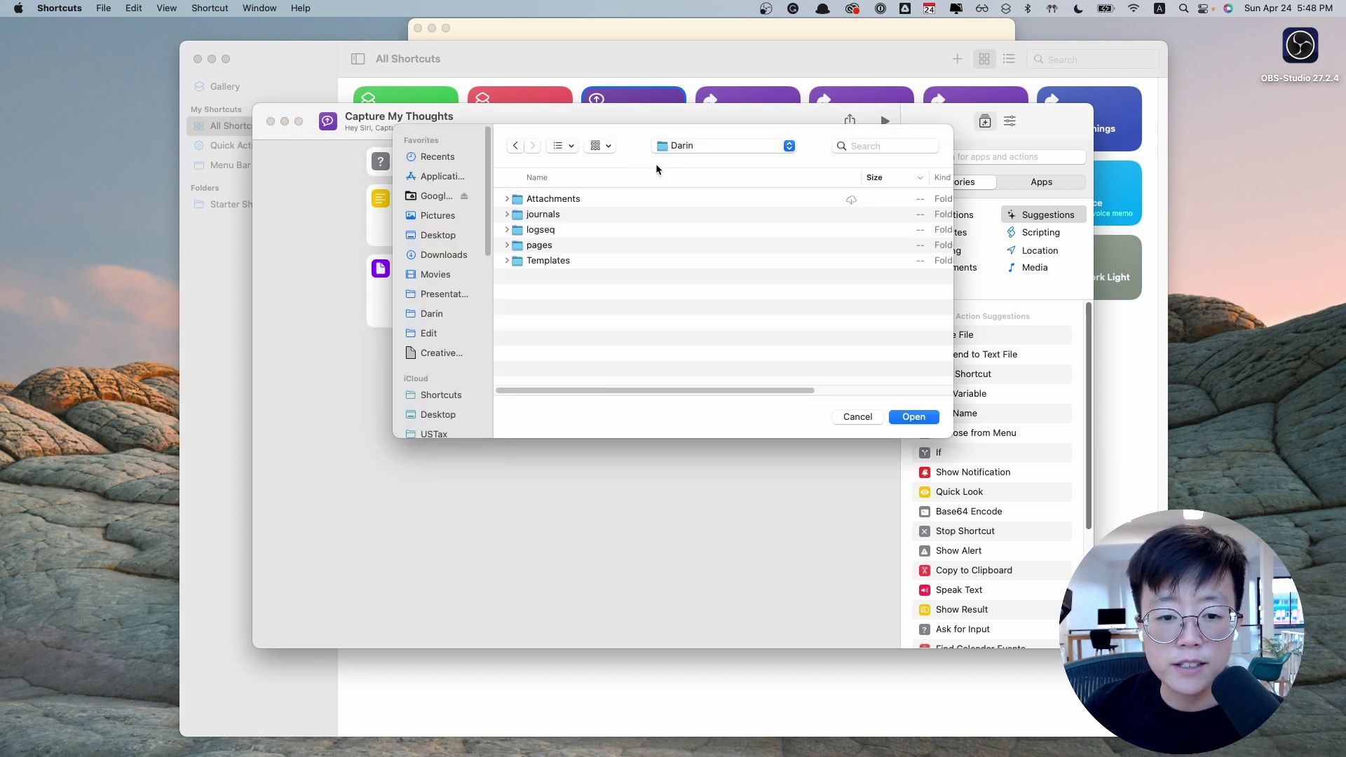
{"action": "double_click", "coordinate": [560, 246]}
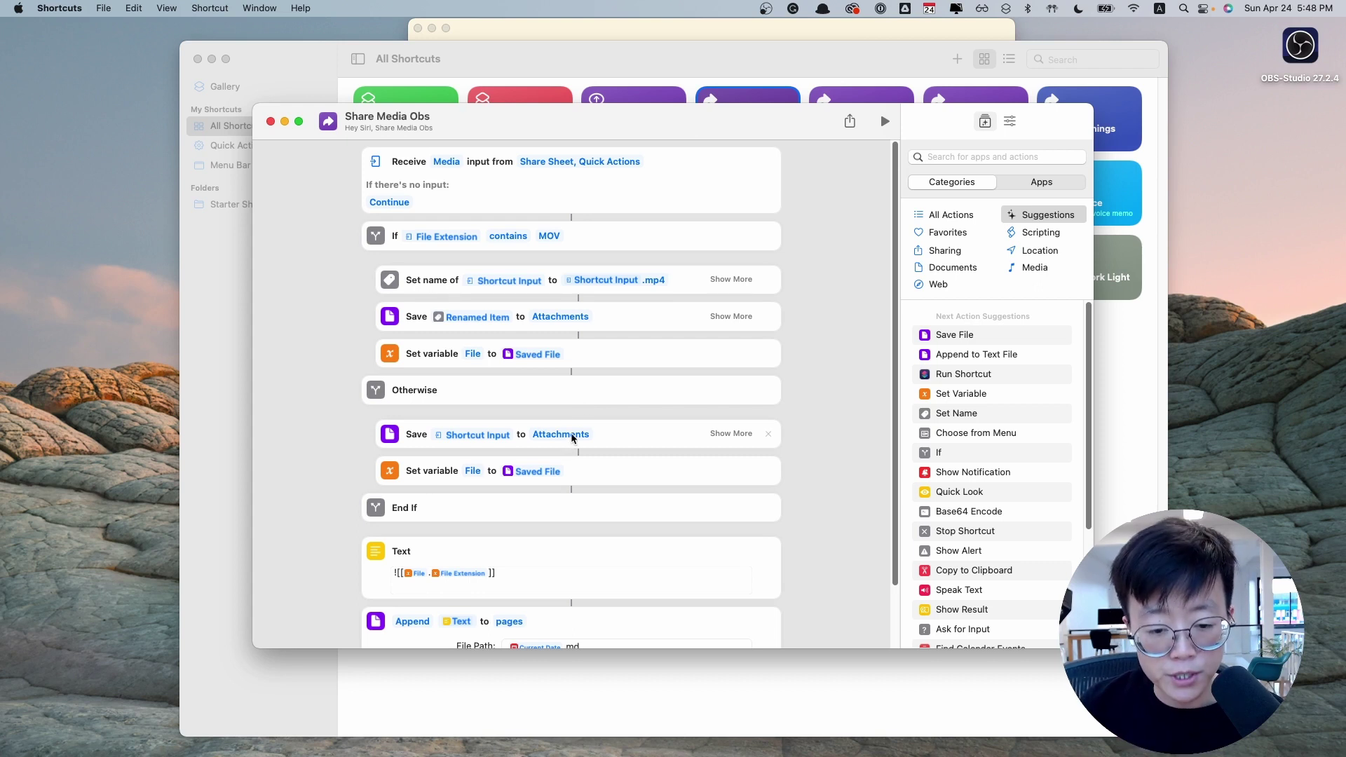
Step: Make Share Media Obs save shared media into the Attachments folder
{"action": "left_click", "coordinate": [572, 434]}
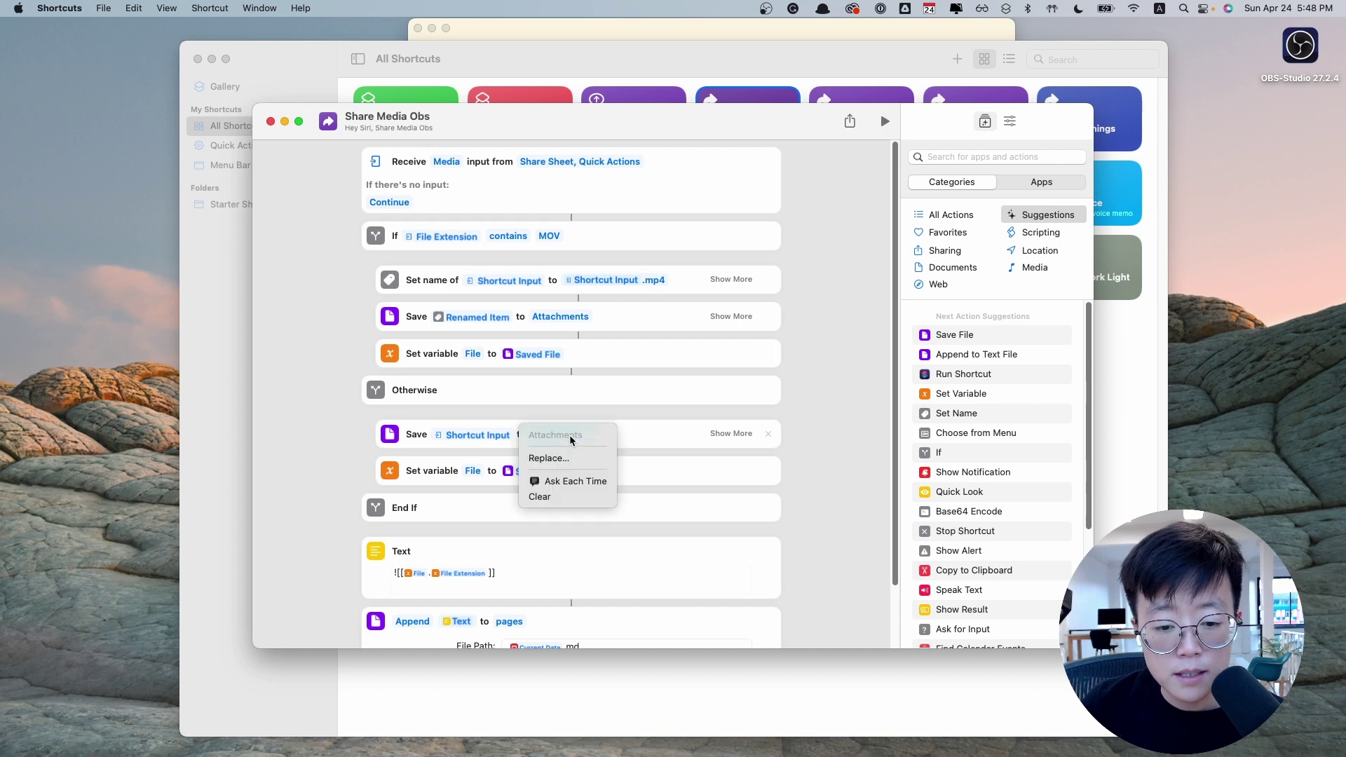
{"action": "left_click", "coordinate": [561, 456]}
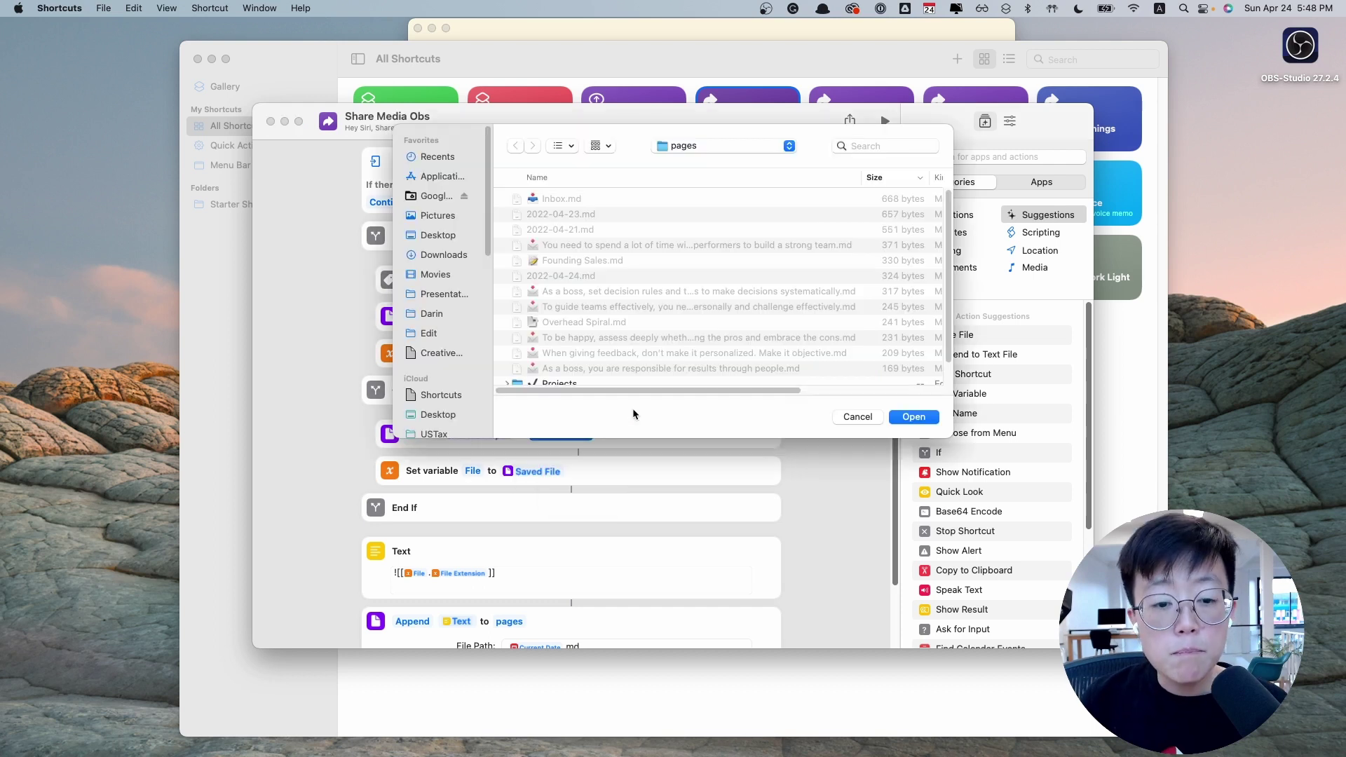
{"action": "left_click", "coordinate": [742, 145]}
{"action": "left_click", "coordinate": [737, 158]}
{"action": "key", "text": "Escape"}
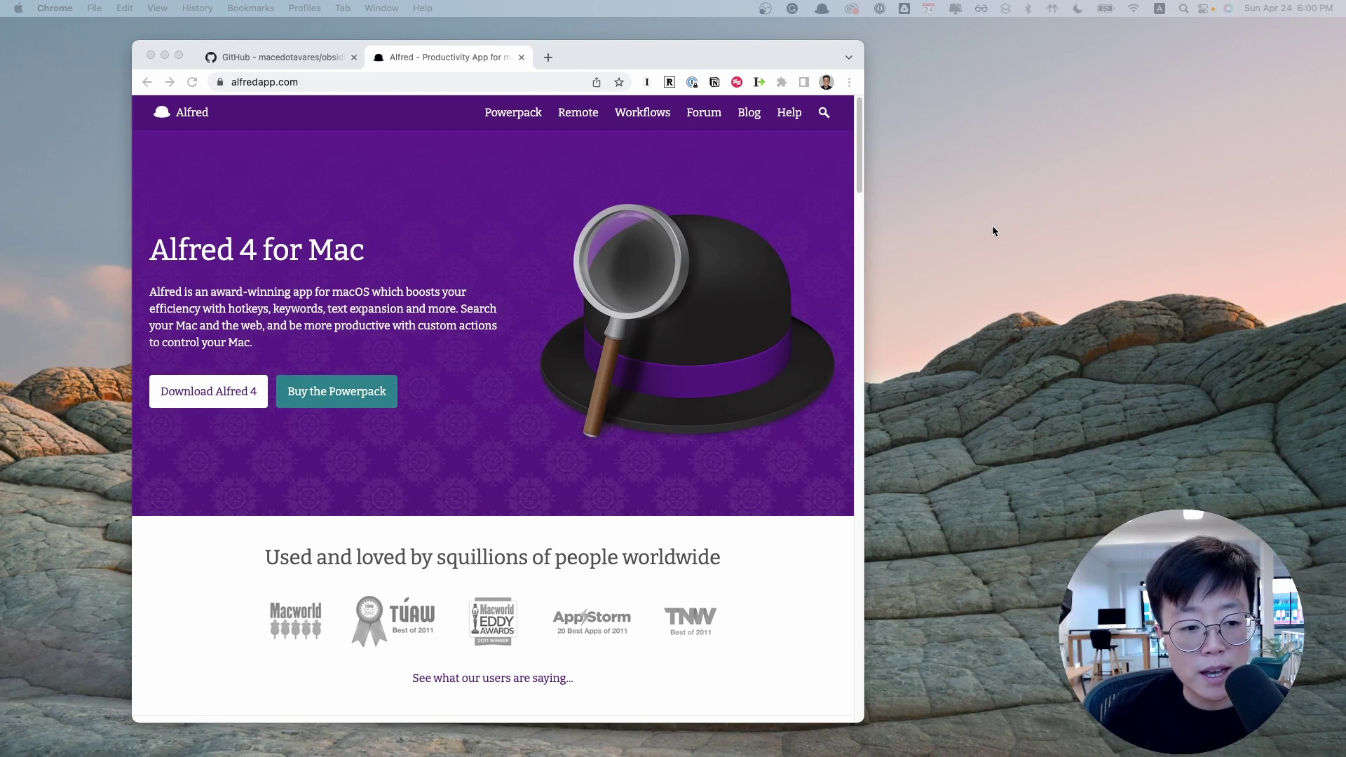
Step: Download the Obsidian Utilities .alfredworkflow file from the GitHub page's Install section
{"action": "left_click", "coordinate": [544, 250]}
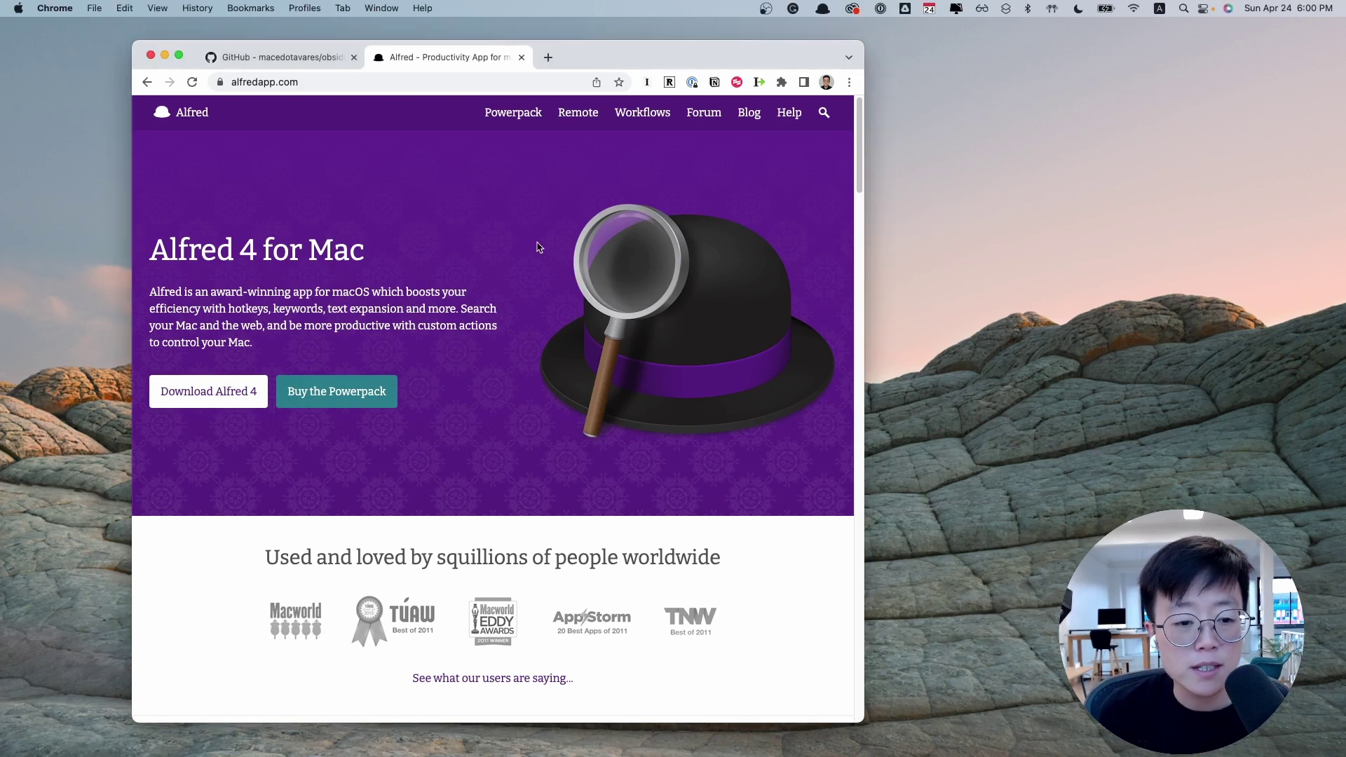
{"action": "left_click", "coordinate": [389, 385]}
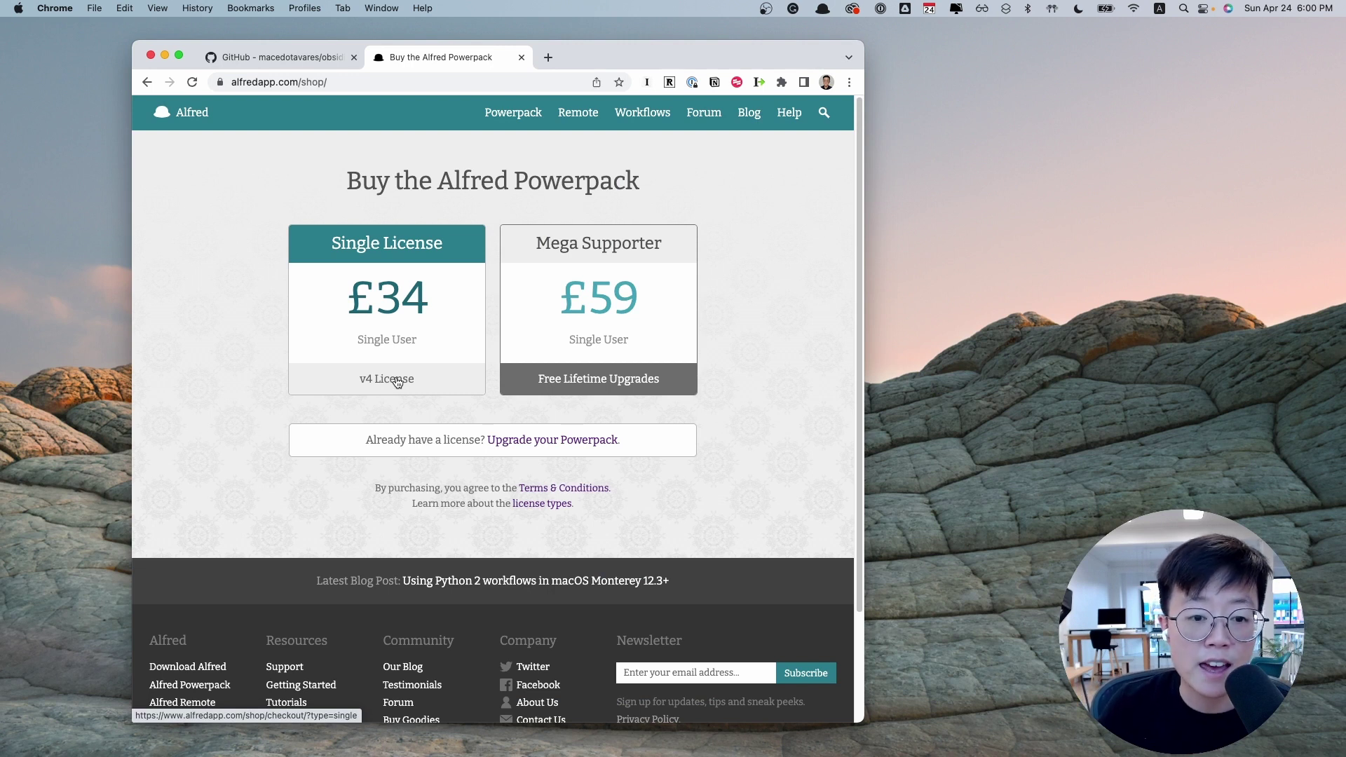
{"action": "key", "text": "ctrl+shift+Tab"}
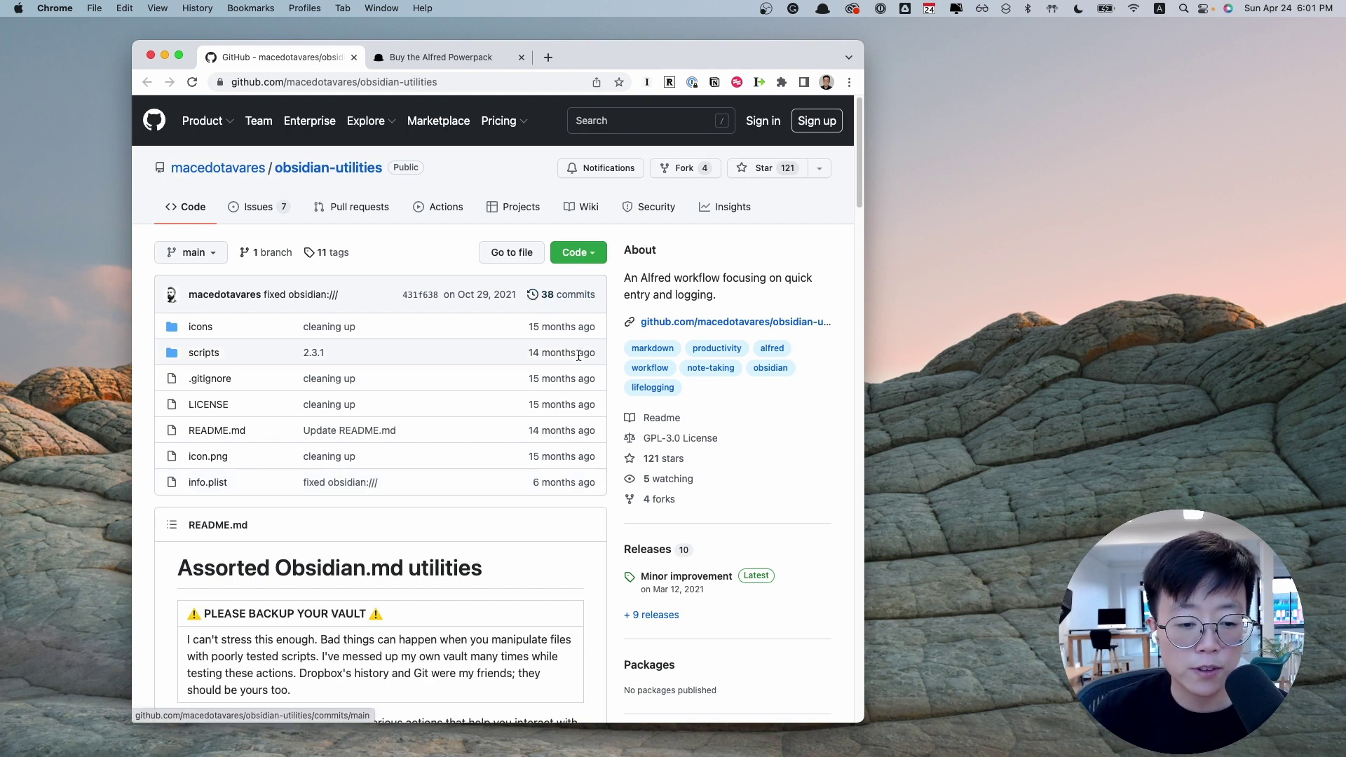
{"action": "scroll", "coordinate": [624, 323], "scroll_direction": "down", "scroll_amount": 10}
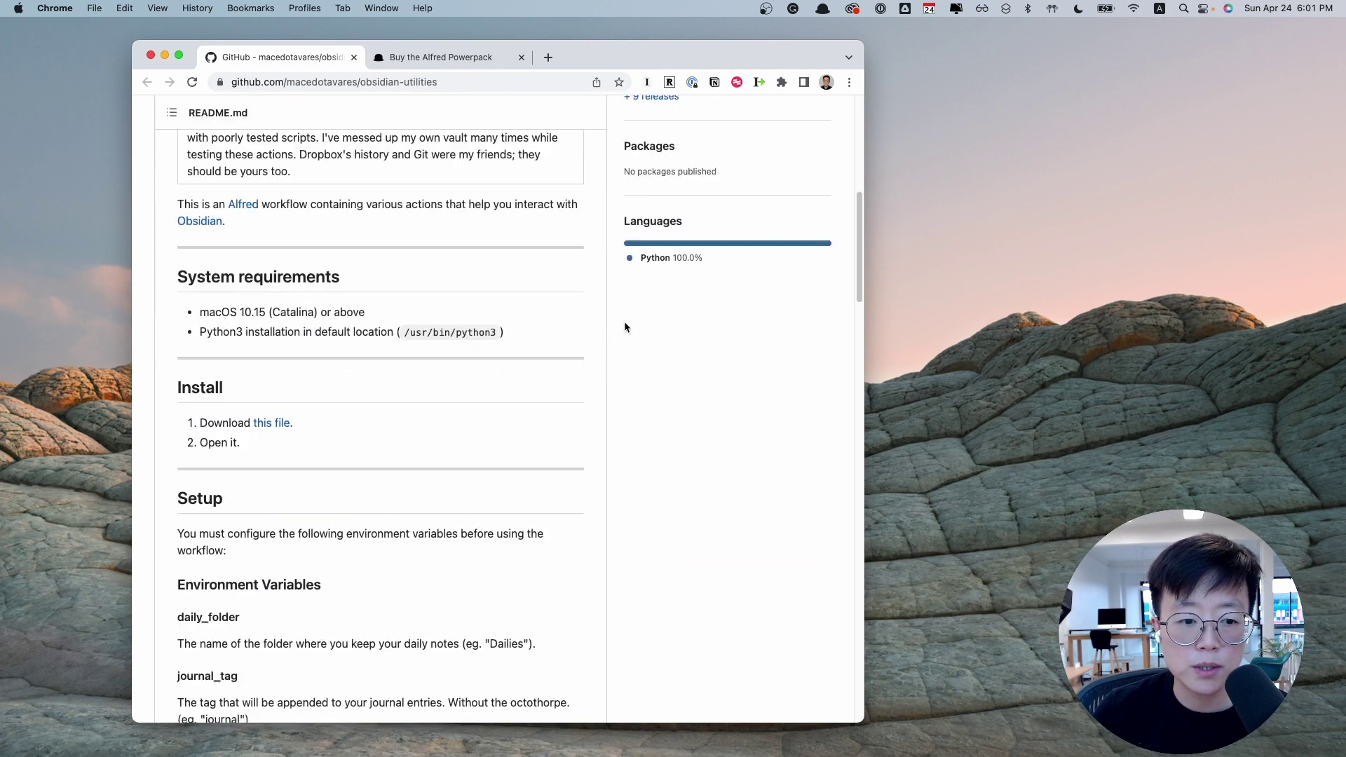
{"action": "scroll", "coordinate": [624, 326], "scroll_direction": "down", "scroll_amount": 3}
{"action": "left_click", "coordinate": [282, 264]}
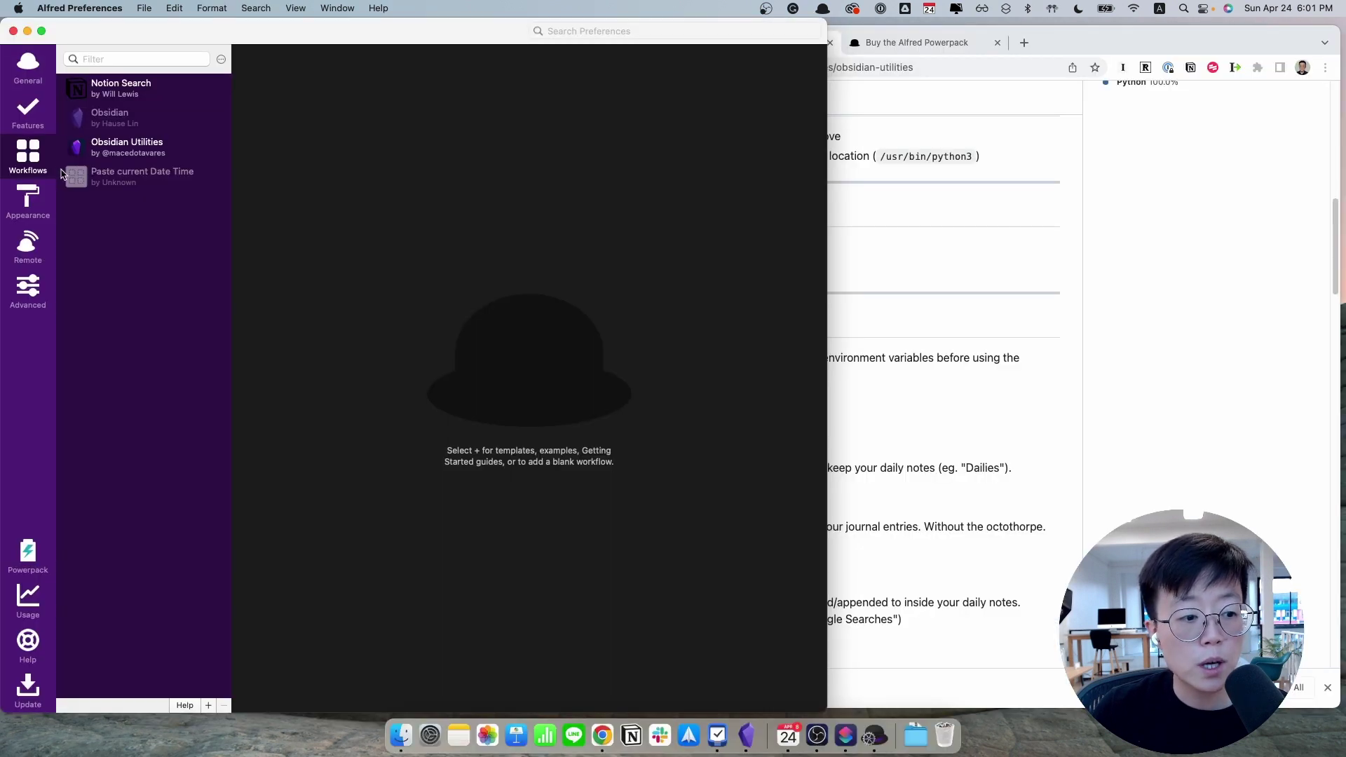
Step: Import Obsidian Utilities into Alfred, edit daily_folder, vault_name and vault_path, and copy the vault's pathname
{"action": "left_click", "coordinate": [1023, 494]}
{"action": "left_click_drag", "start_coordinate": [690, 688], "coordinate": [208, 382]}
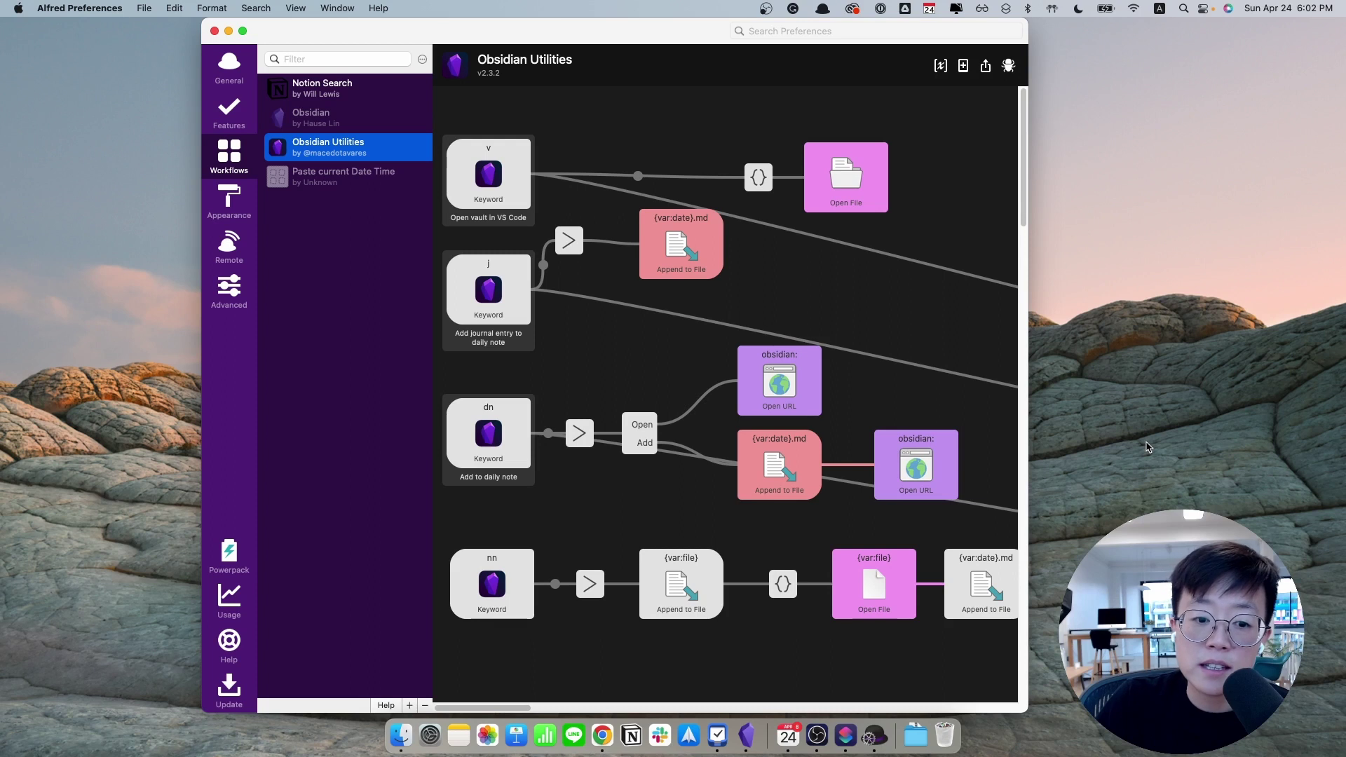
{"action": "left_click", "coordinate": [940, 66]}
{"action": "double_click", "coordinate": [764, 247]}
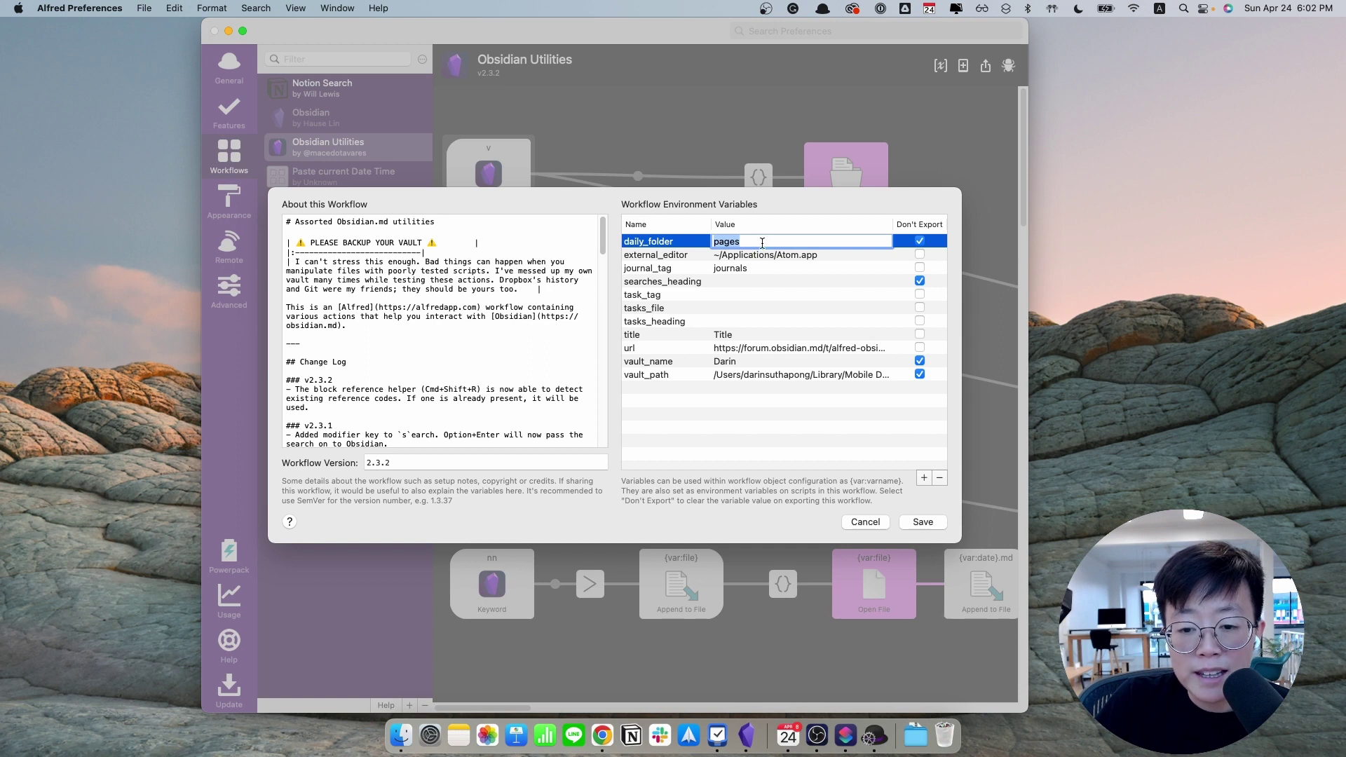
{"action": "double_click", "coordinate": [756, 362]}
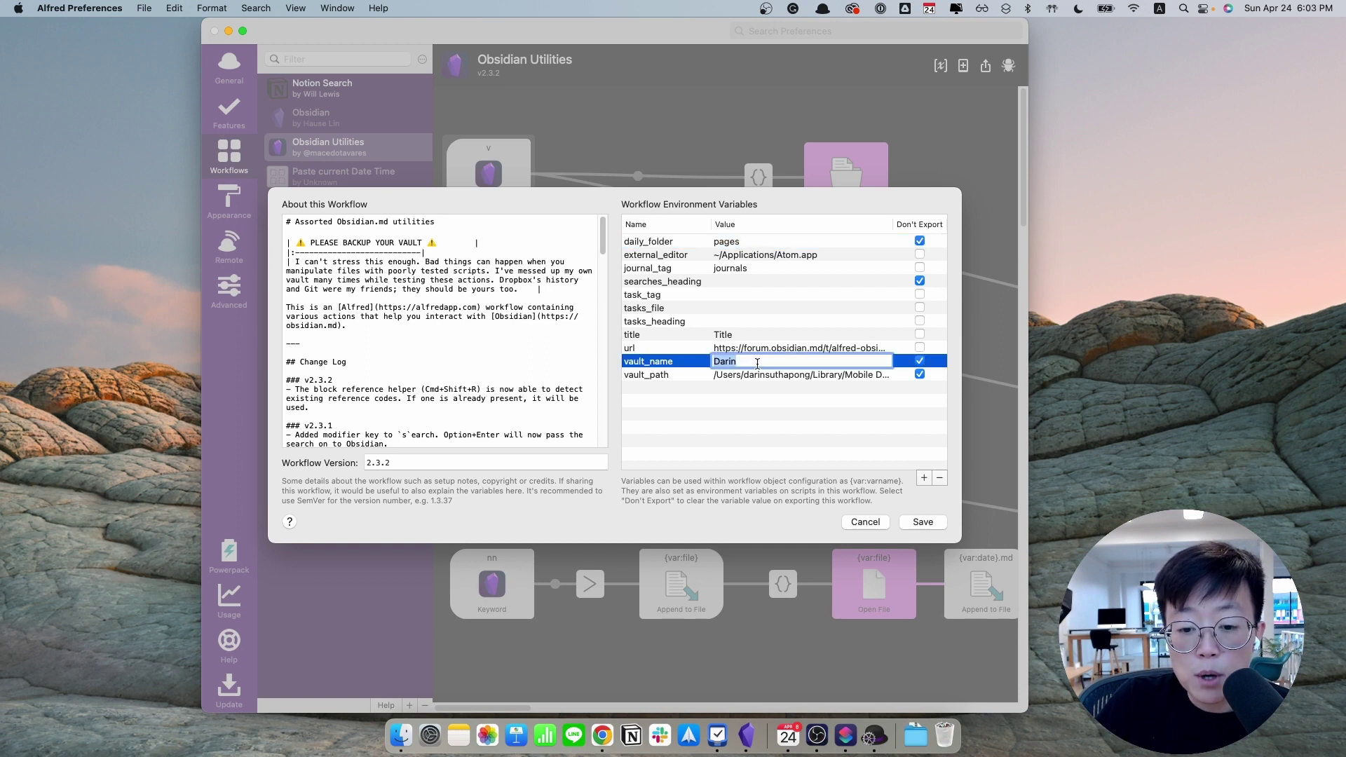
{"action": "double_click", "coordinate": [758, 373]}
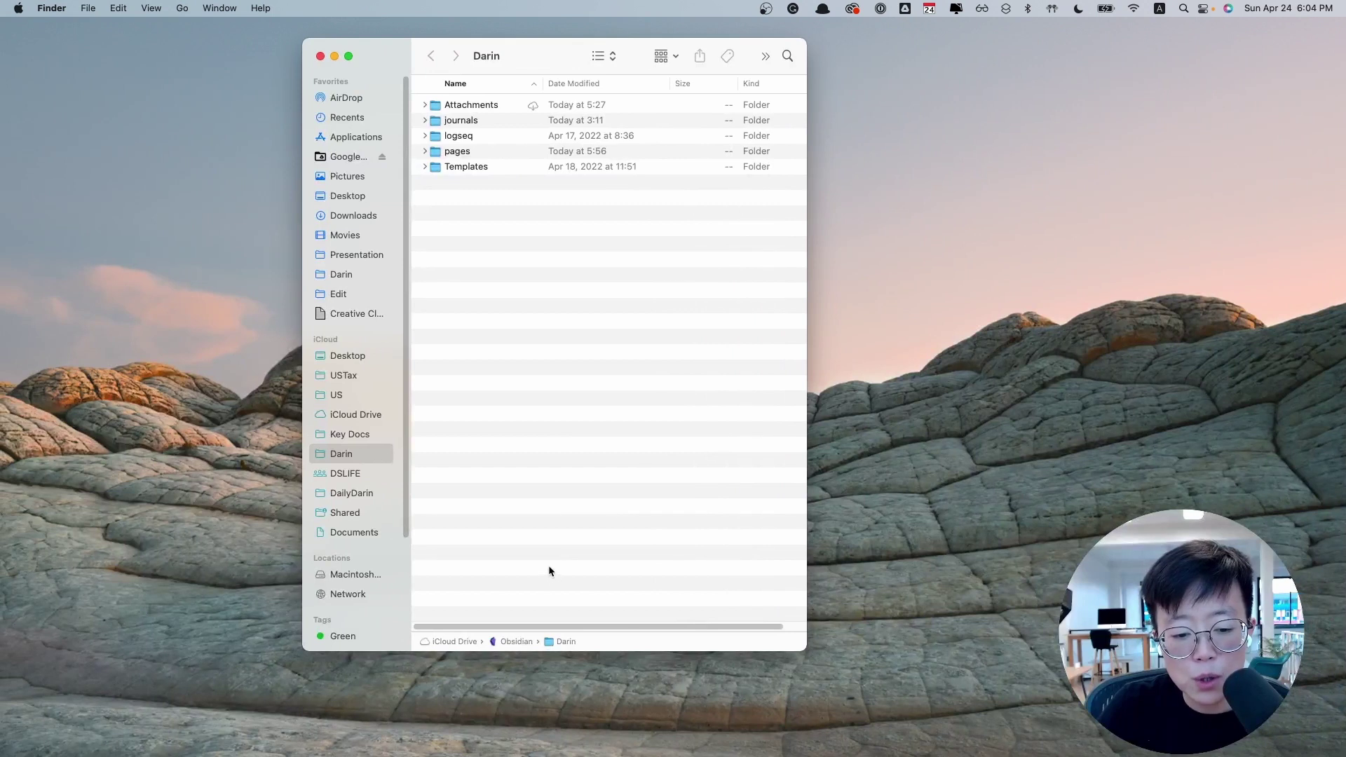
{"action": "right_click", "coordinate": [567, 642]}
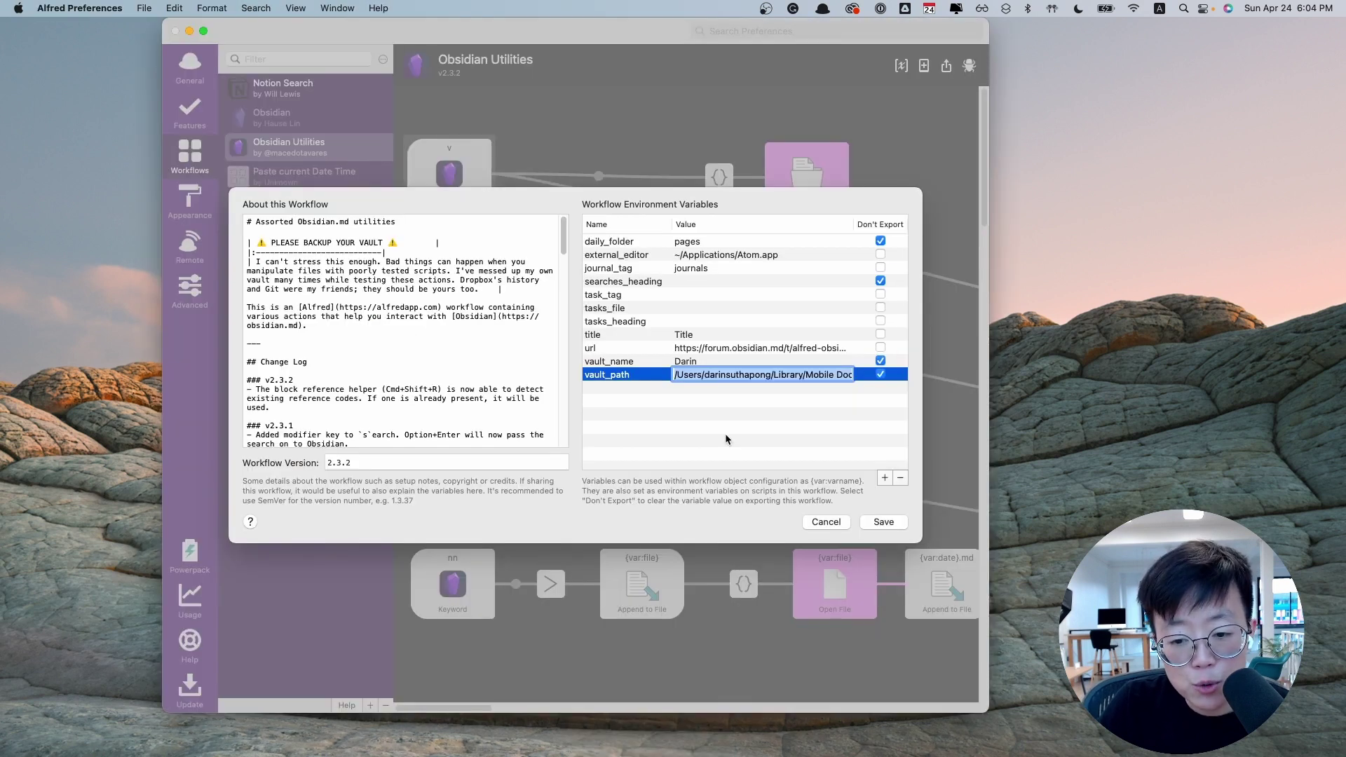
Step: Paste the vault folder pathname into vault_path and save the workflow variables
{"action": "key", "text": "super+v"}
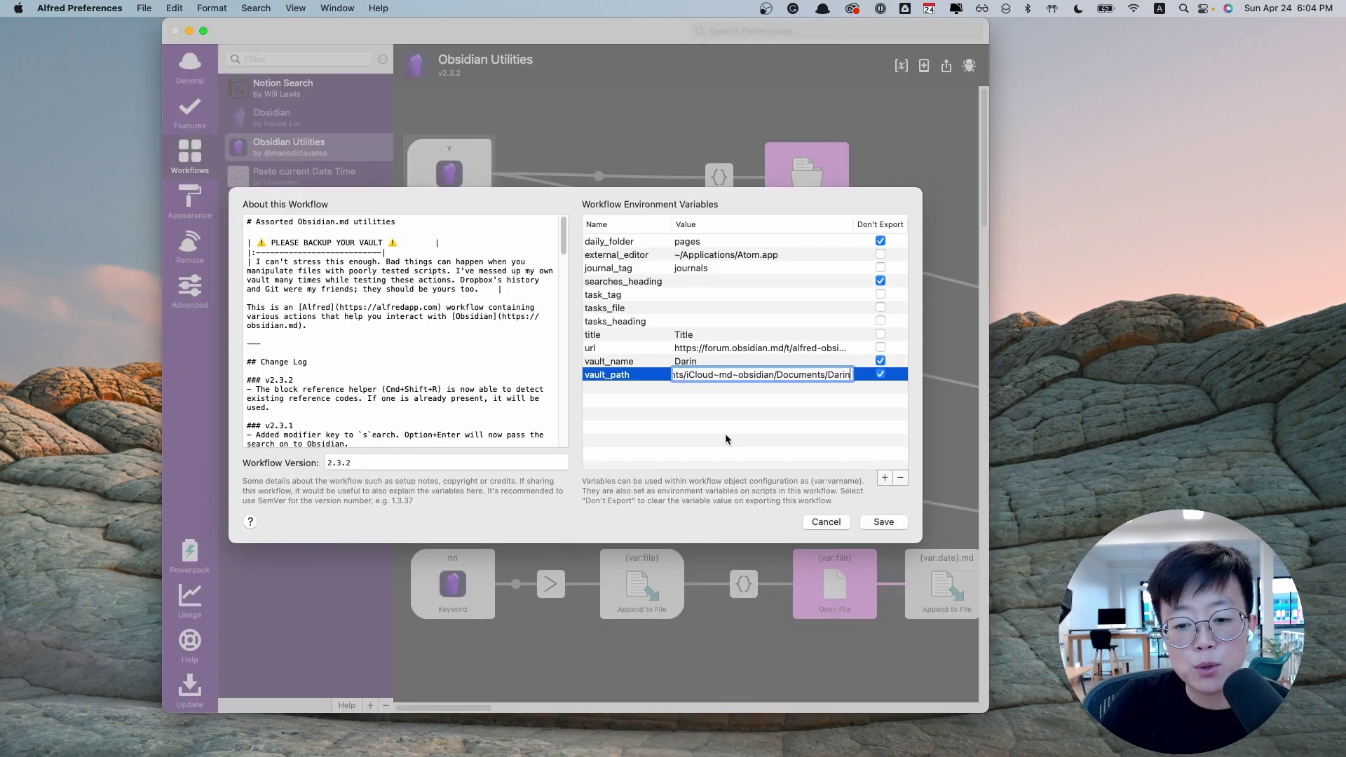
{"action": "left_click", "coordinate": [893, 529]}
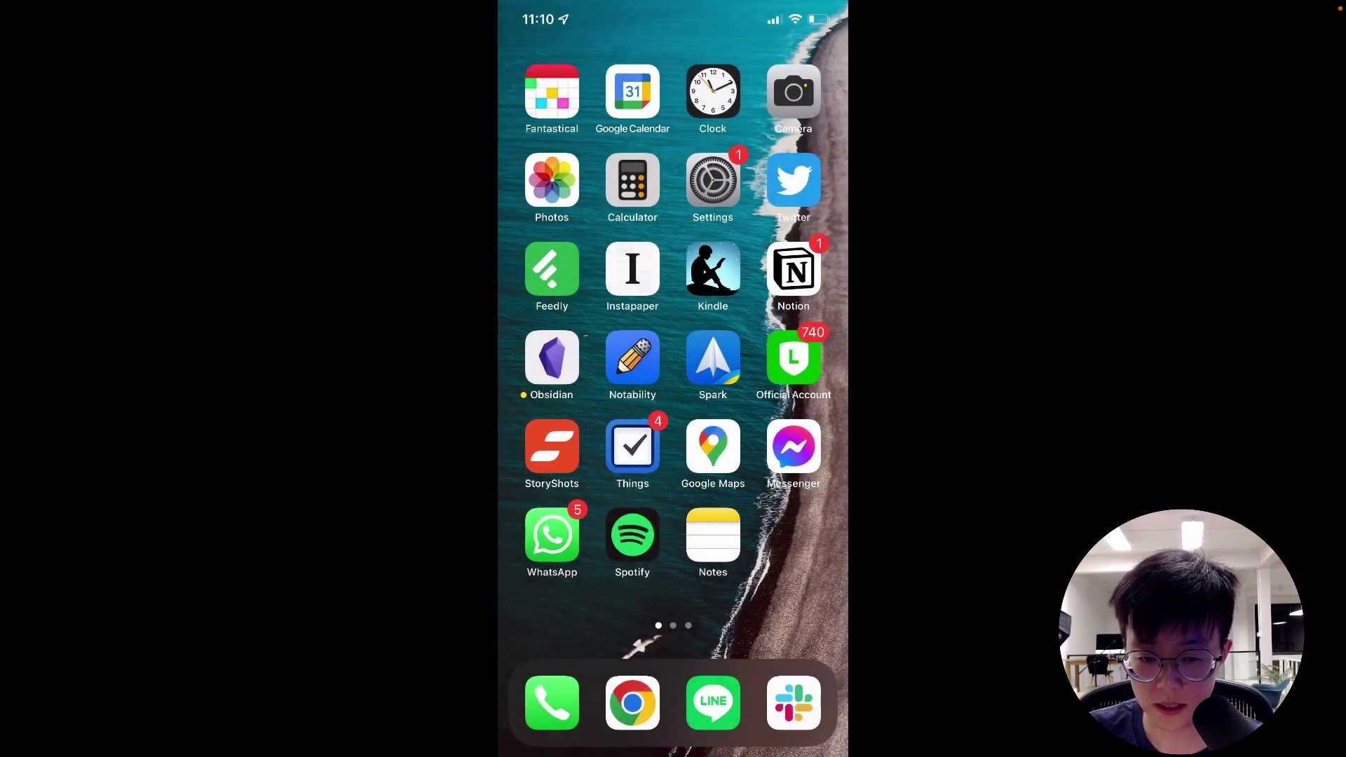
Step: Open Obsidian on the iPhone and start a new list line at the end of the daily note
{"action": "left_click", "coordinate": [552, 358]}
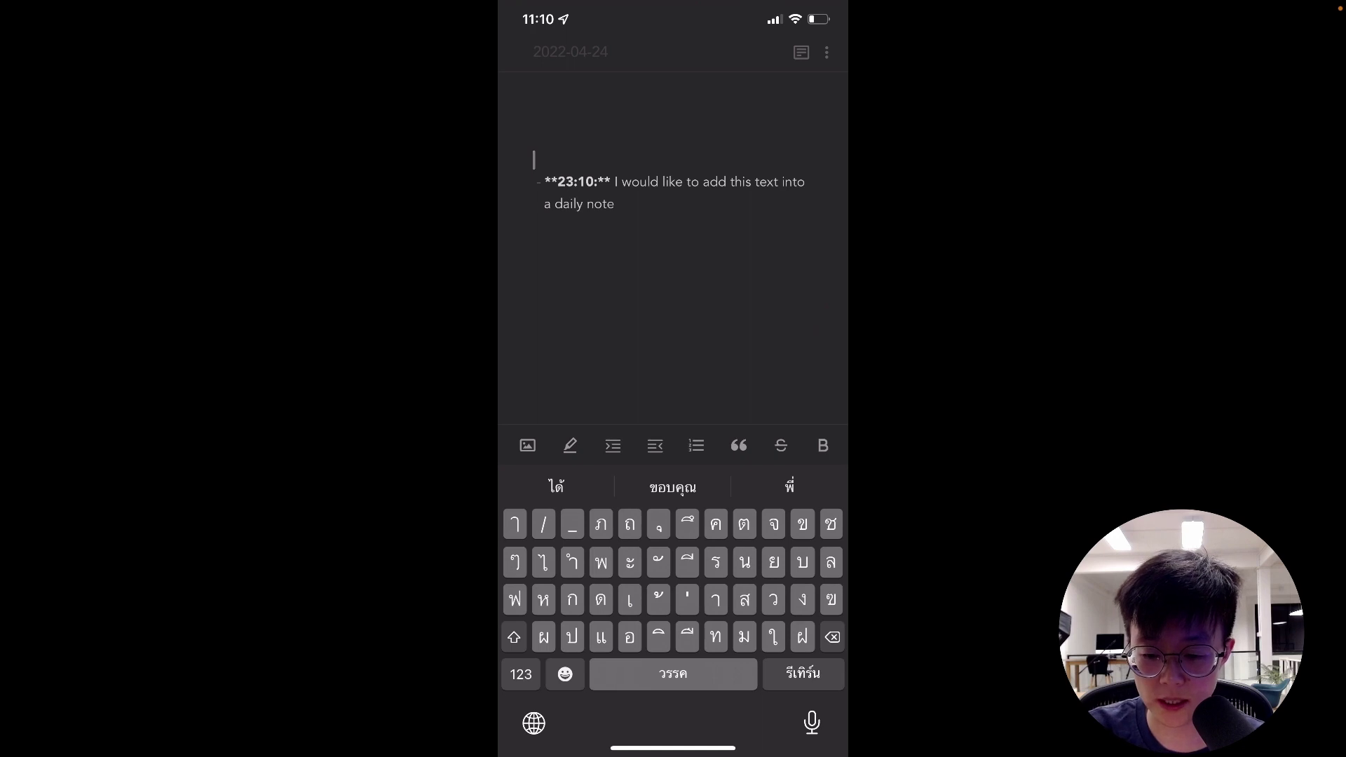
{"action": "left_click", "coordinate": [617, 203]}
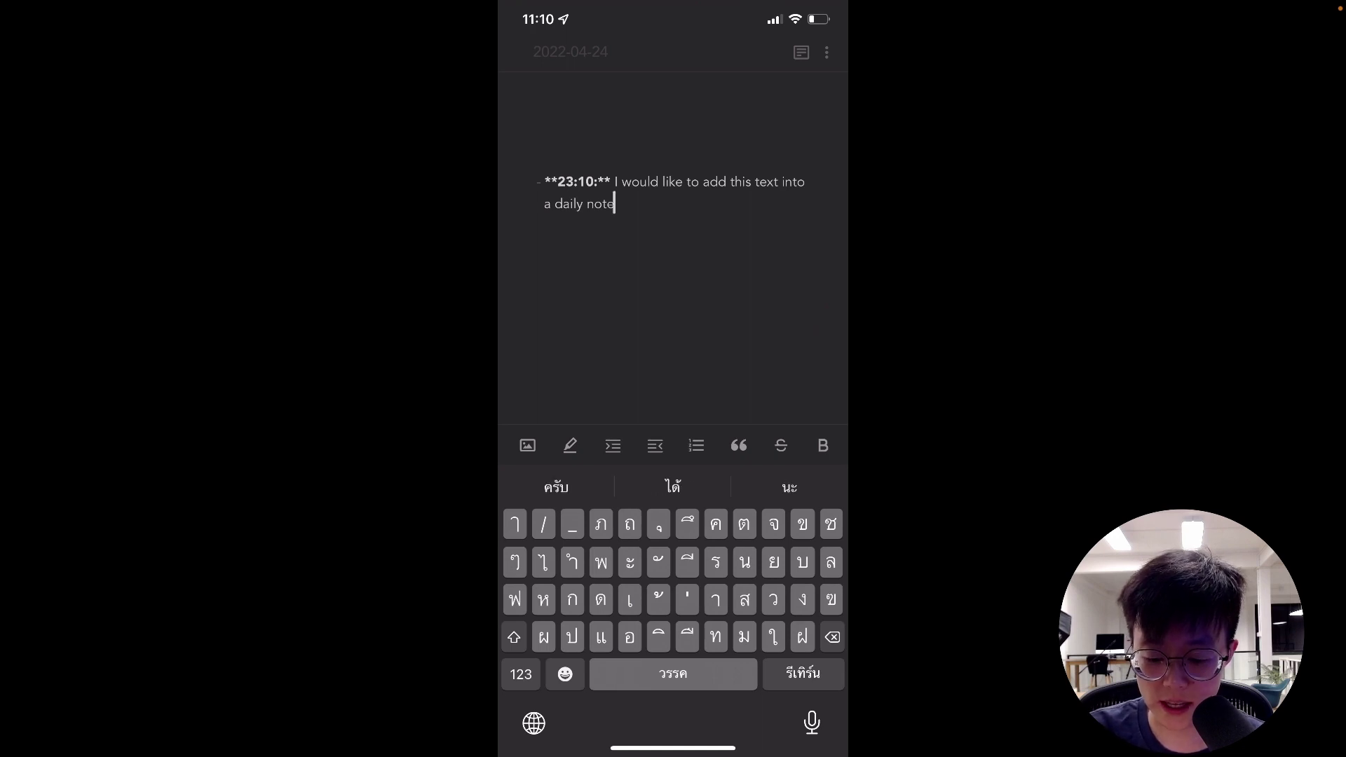
{"action": "key", "text": "Return"}
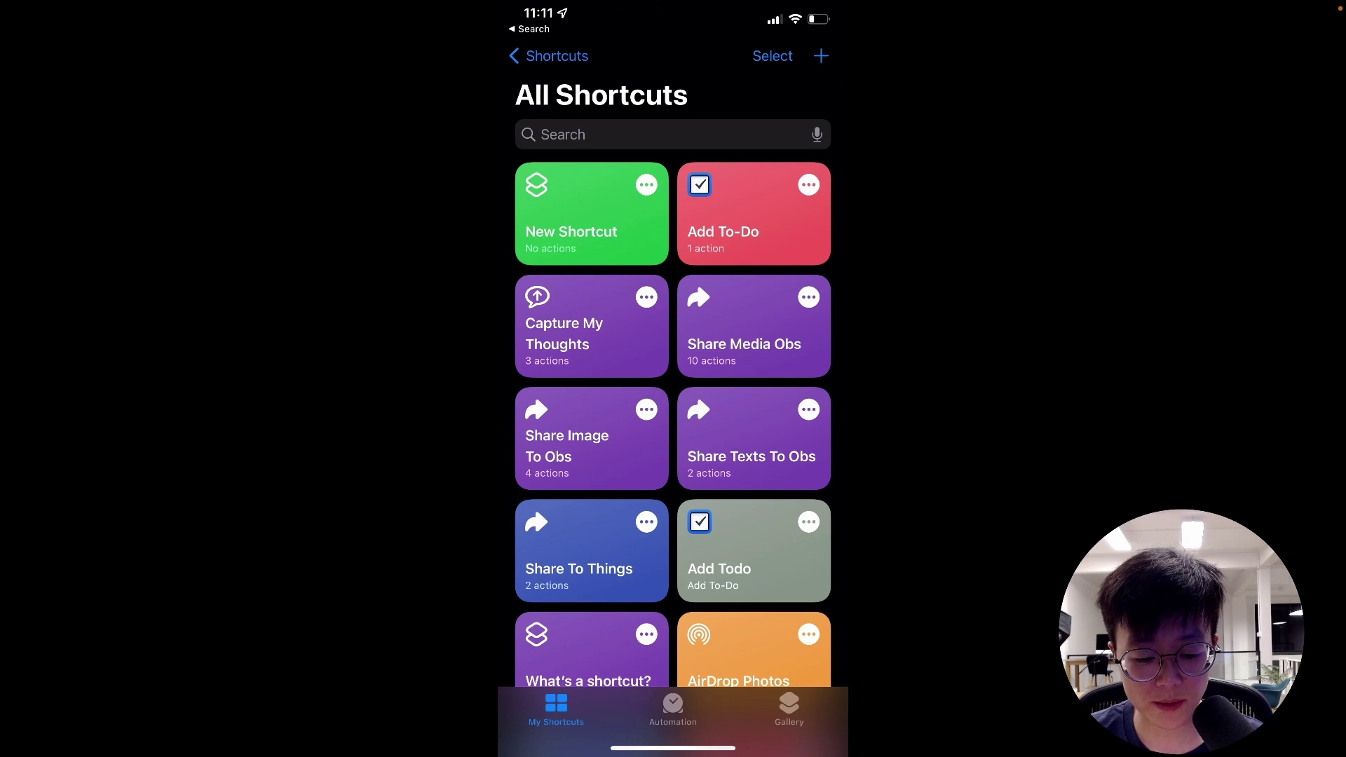
Step: Add Capture My Thoughts to the home screen and run it to log a typed thought
{"action": "left_click", "coordinate": [592, 326]}
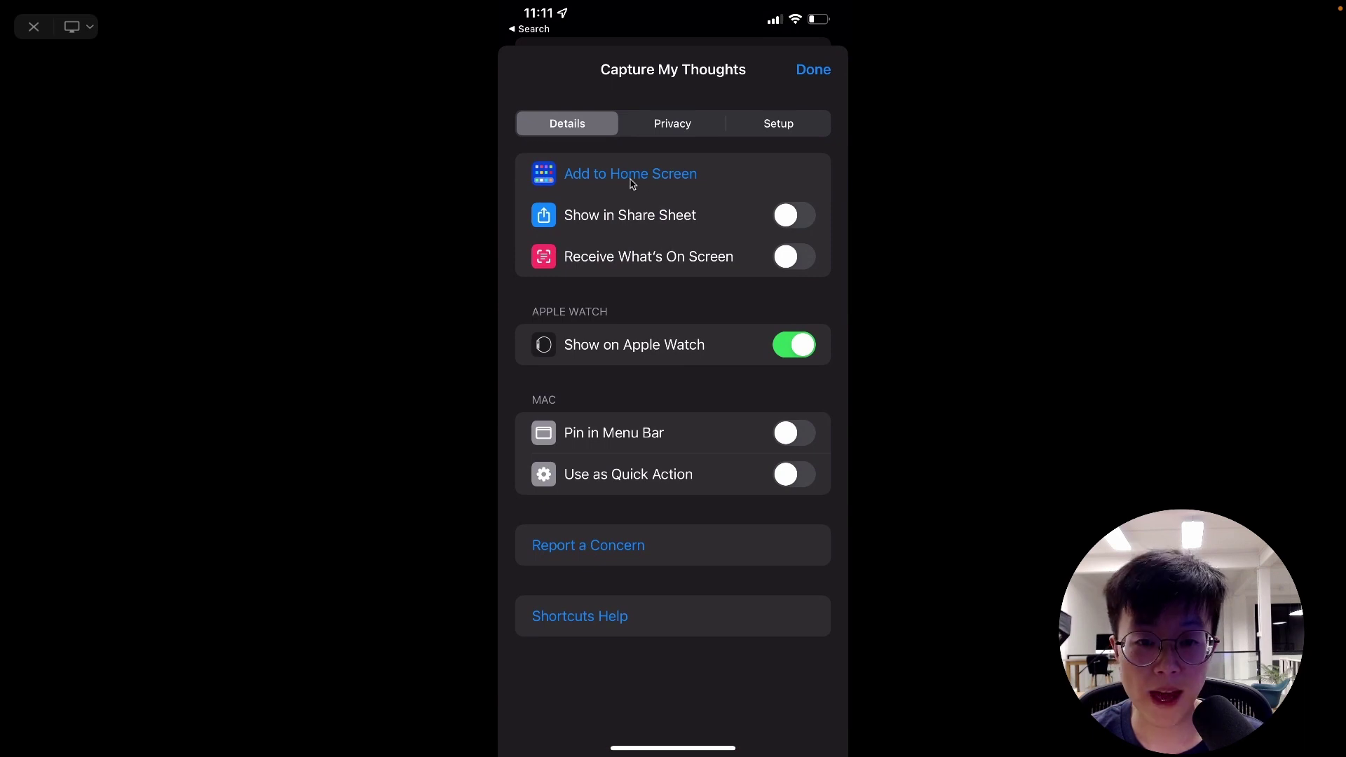
{"action": "left_click", "coordinate": [631, 183]}
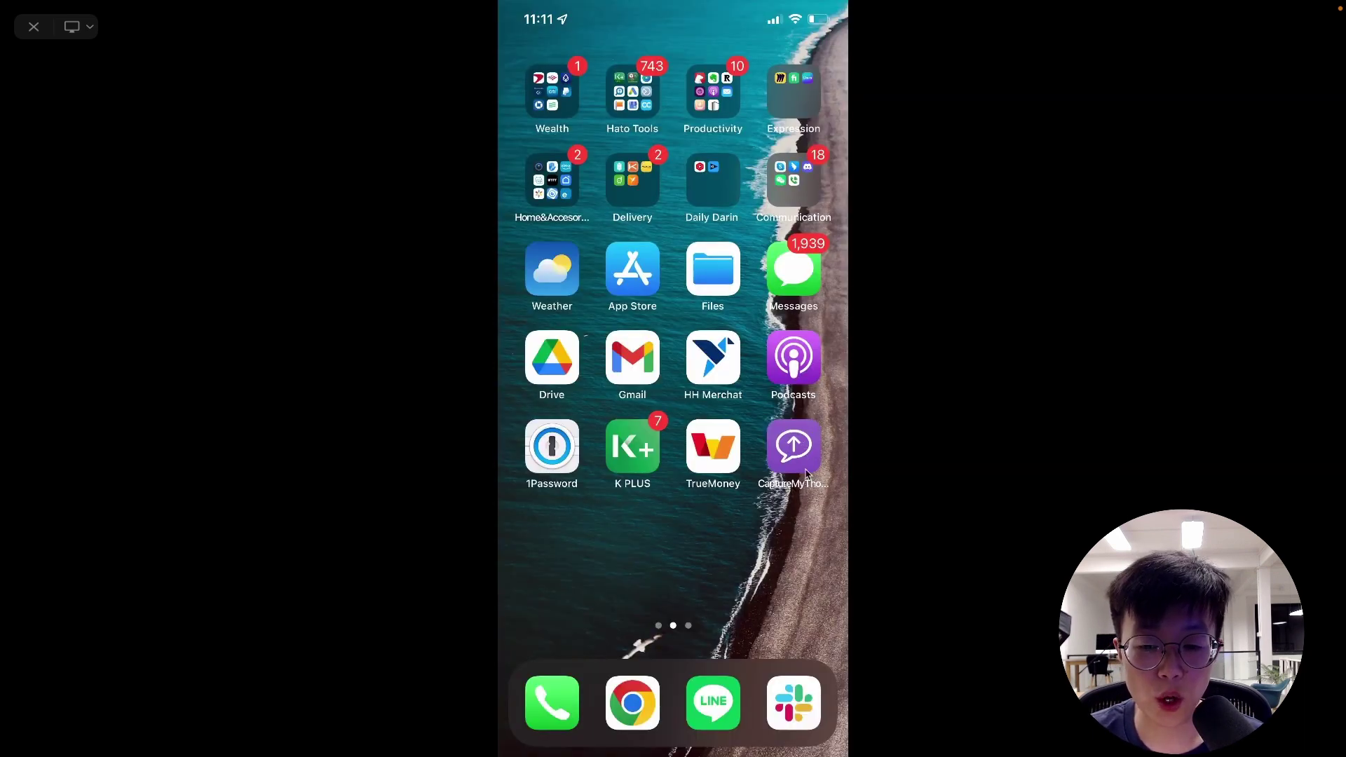
{"action": "left_click", "coordinate": [806, 469]}
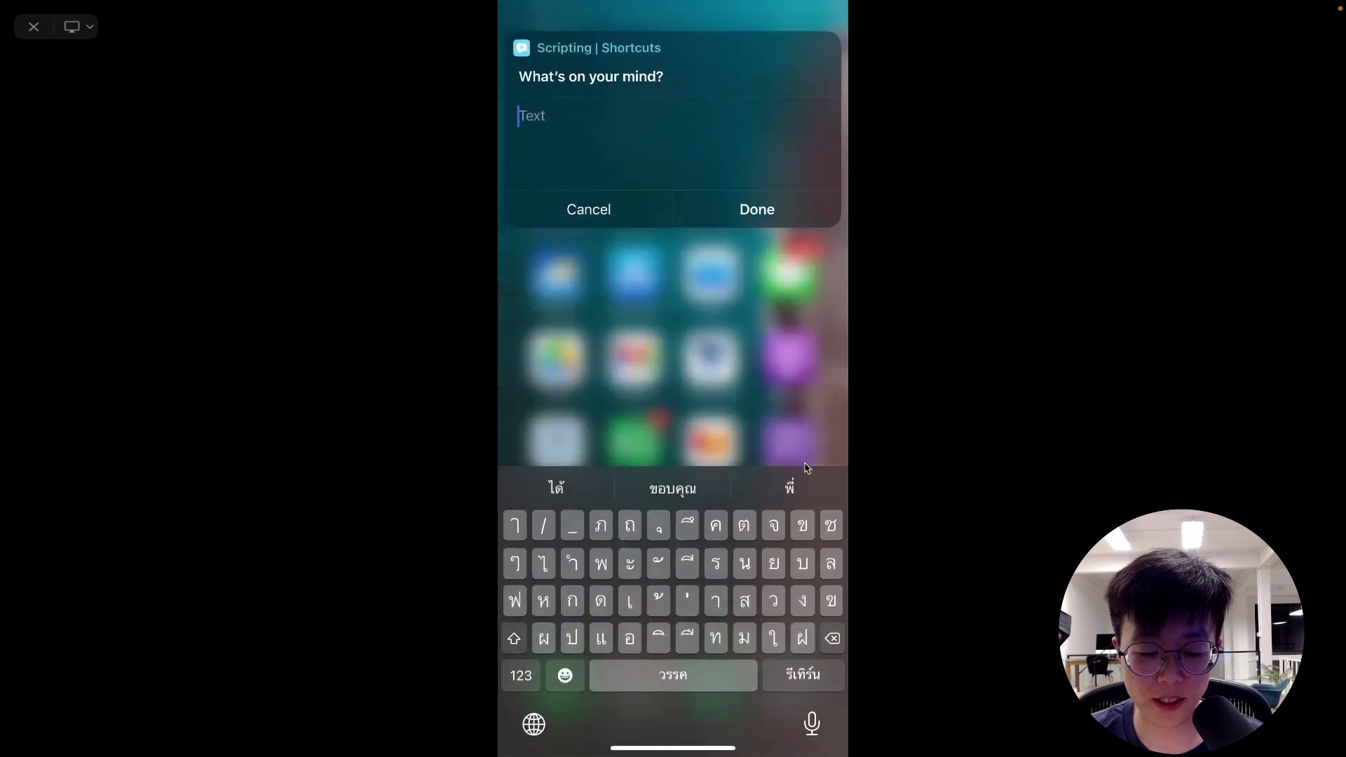
{"action": "left_click", "coordinate": [534, 723]}
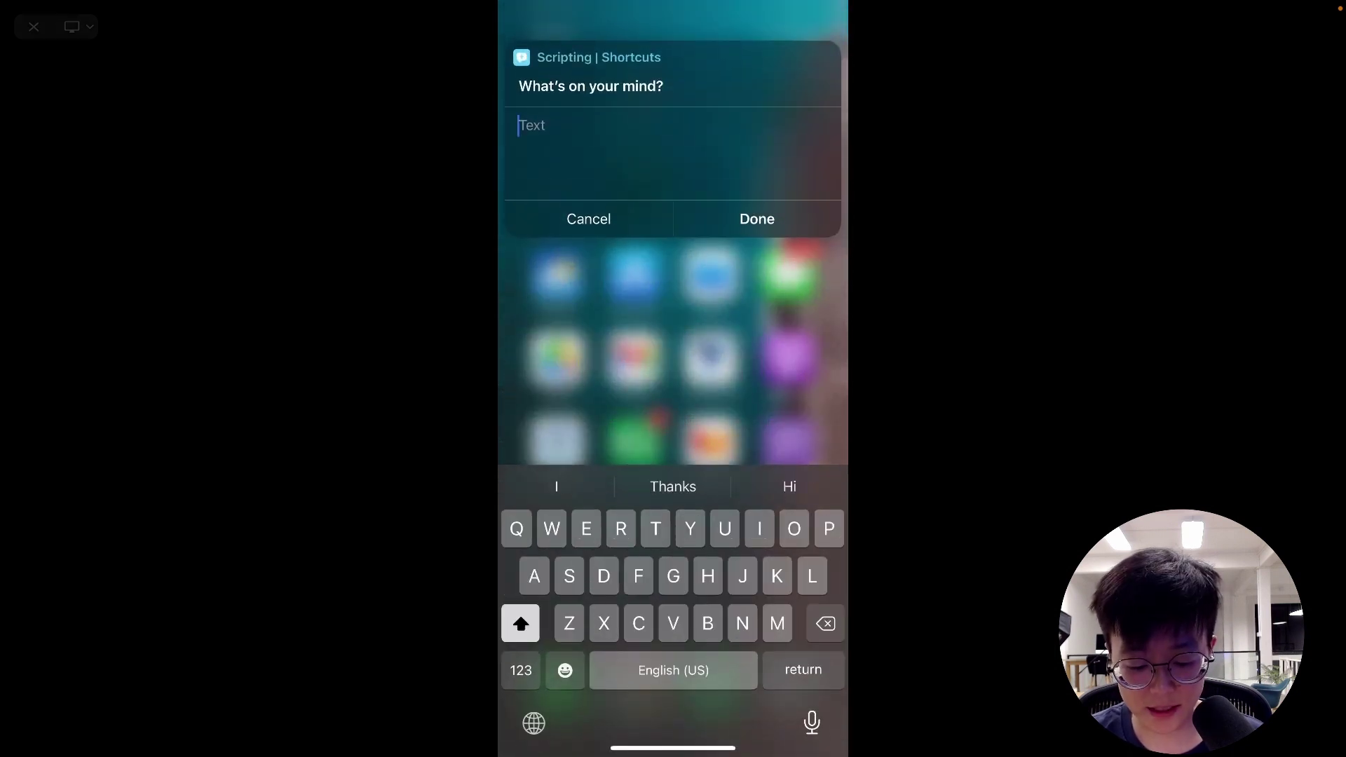
{"action": "type", "text": "I have a tho"}
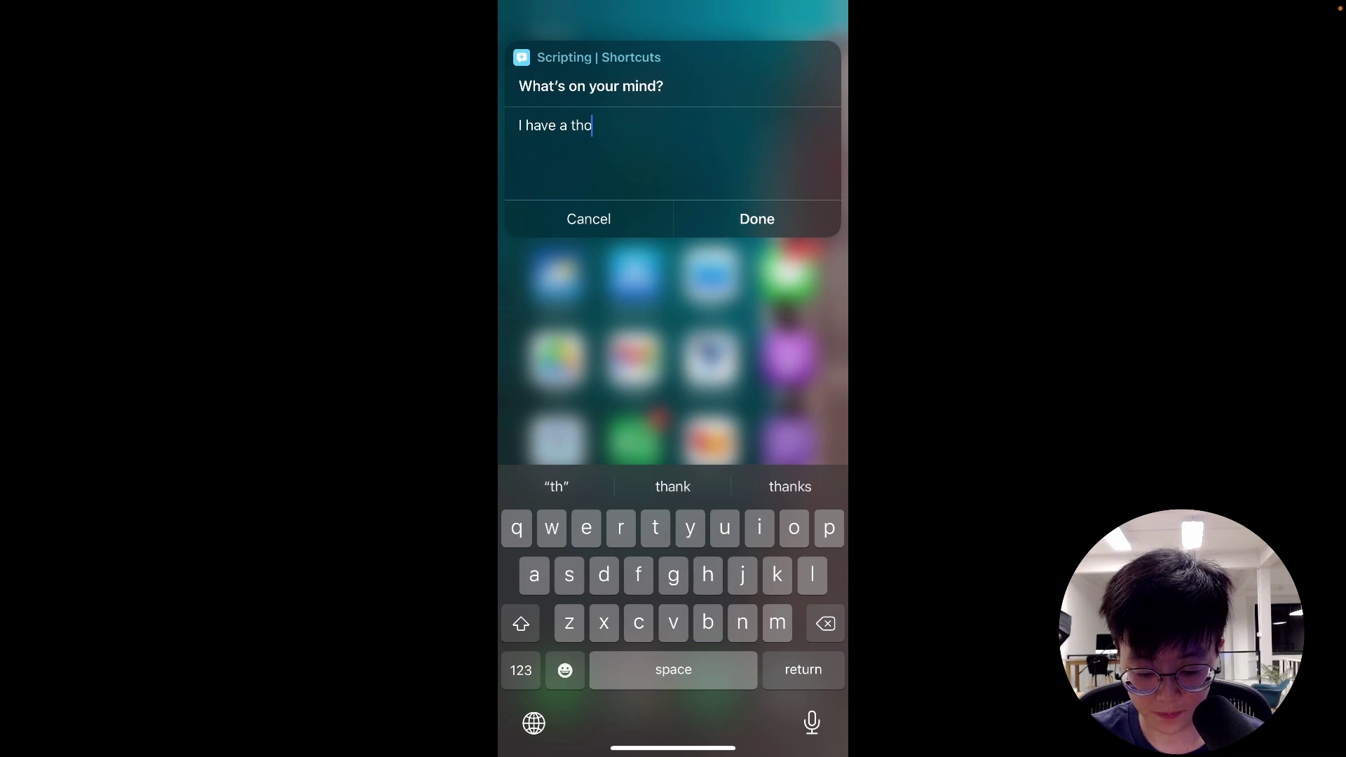
{"action": "left_click", "coordinate": [757, 218]}
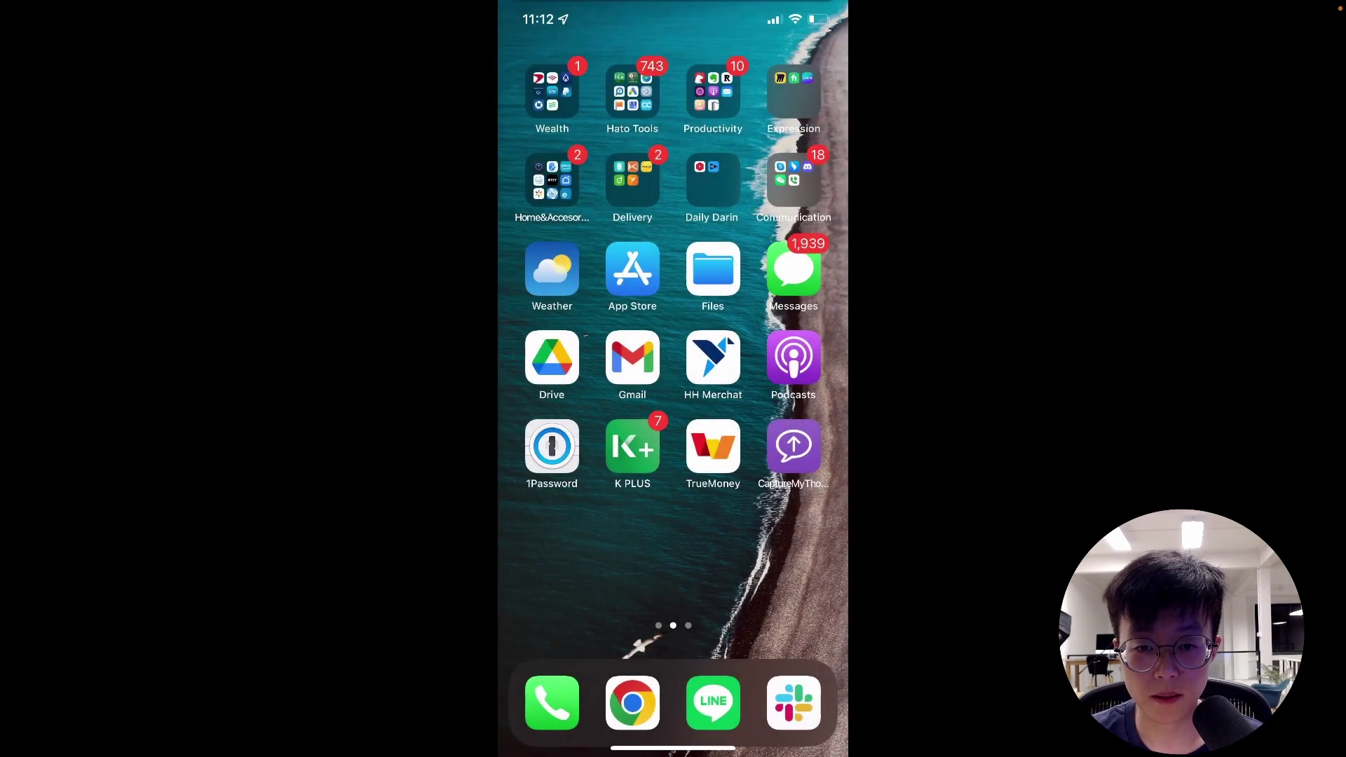
{"action": "left_click_drag", "start_coordinate": [561, 421], "coordinate": [771, 421]}
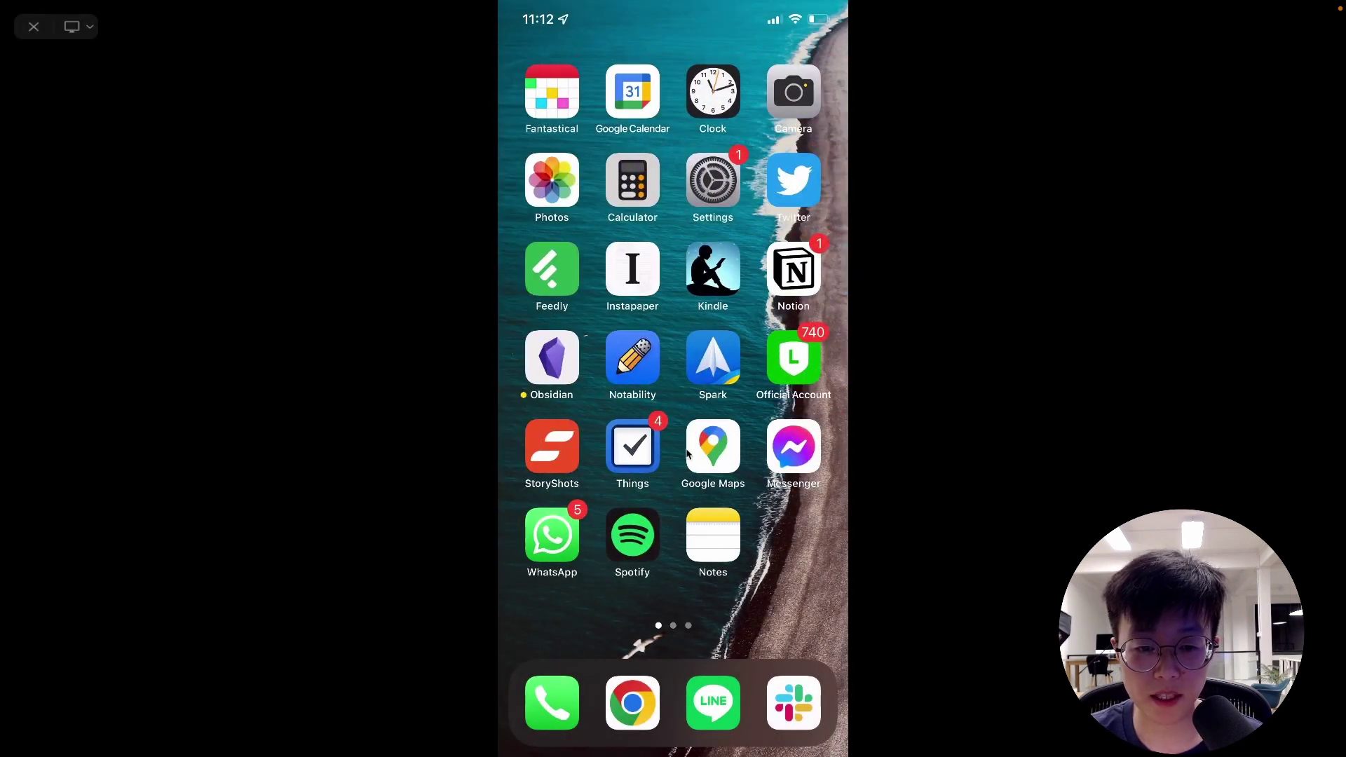
Step: Check the captured thought in the daily note, then bring up options for the mango cups photo in Recents
{"action": "left_click", "coordinate": [552, 358]}
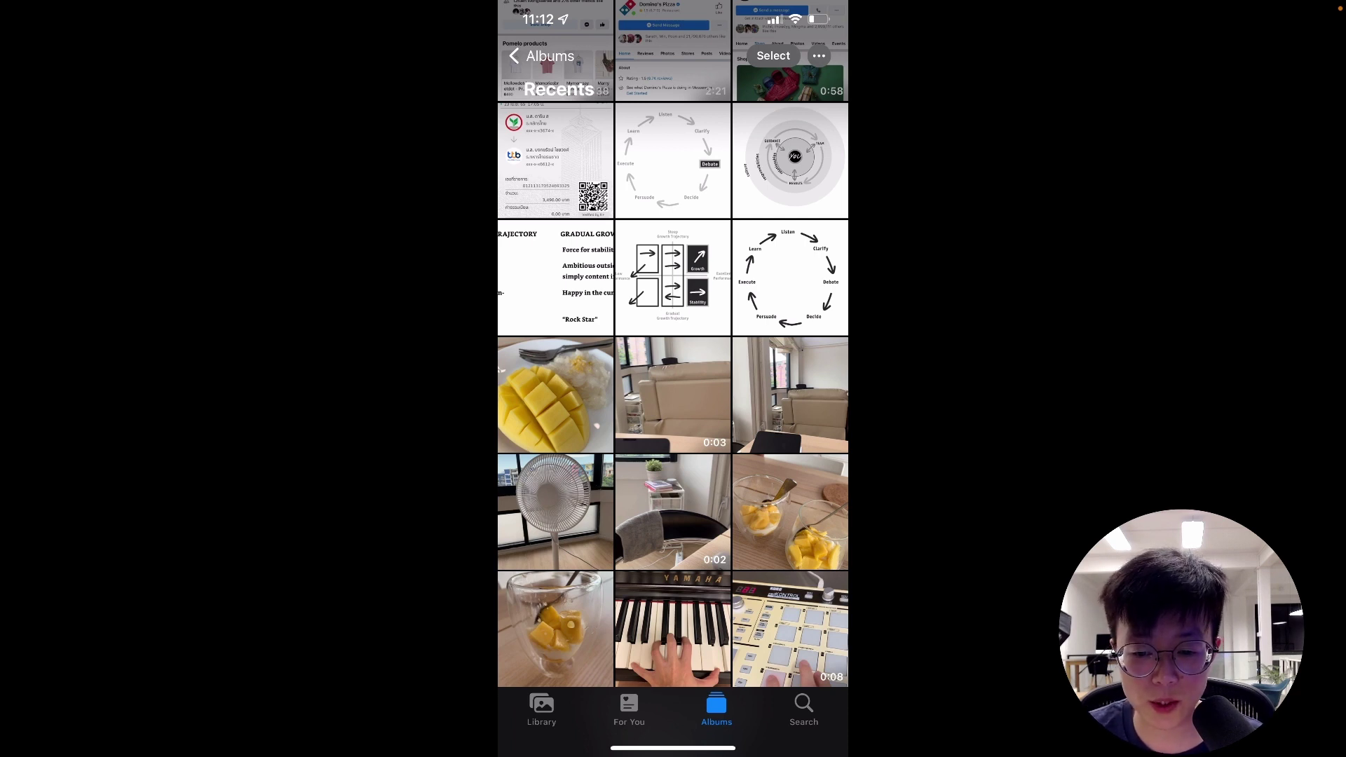
{"action": "left_click", "coordinate": [790, 512]}
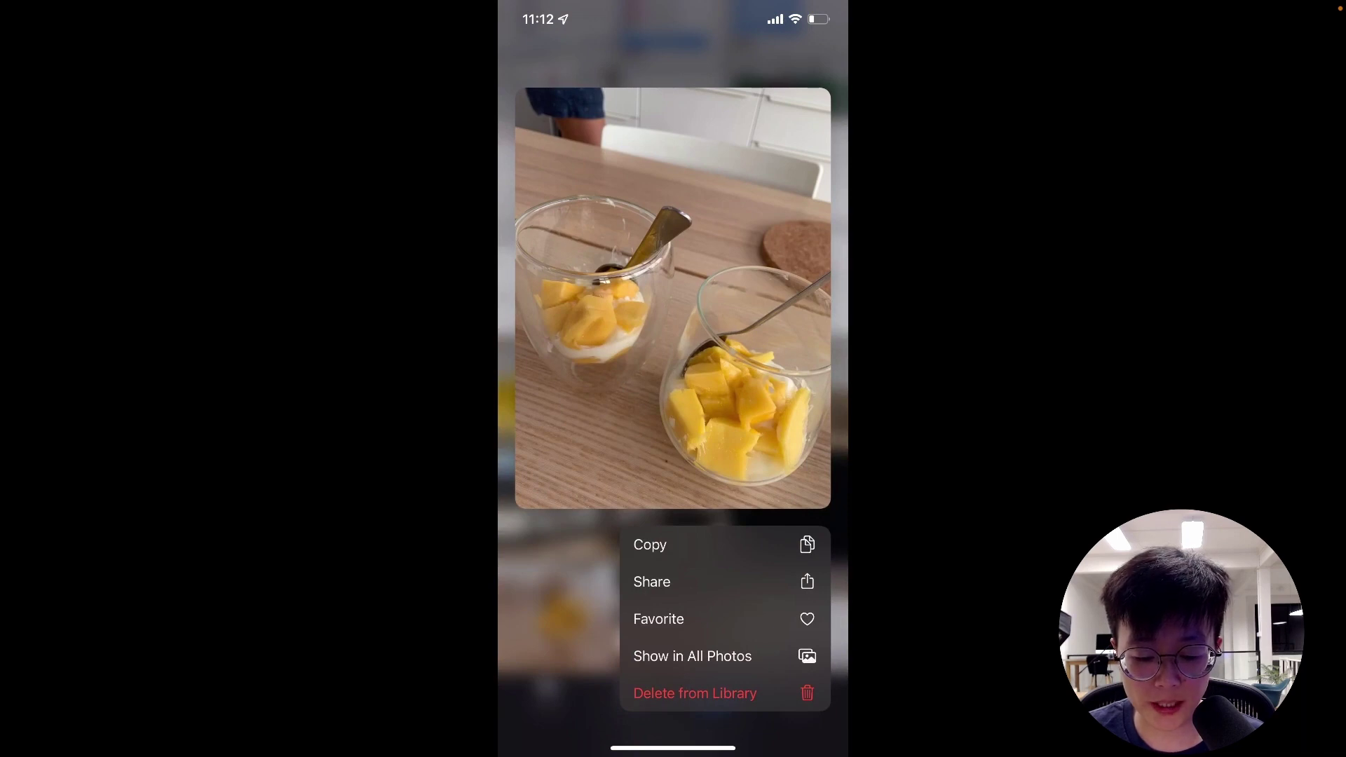
Step: Share the mango cups photo to Obsidian, importing it into the vault and linking it in the 2022-04-24 note
{"action": "left_click", "coordinate": [651, 582]}
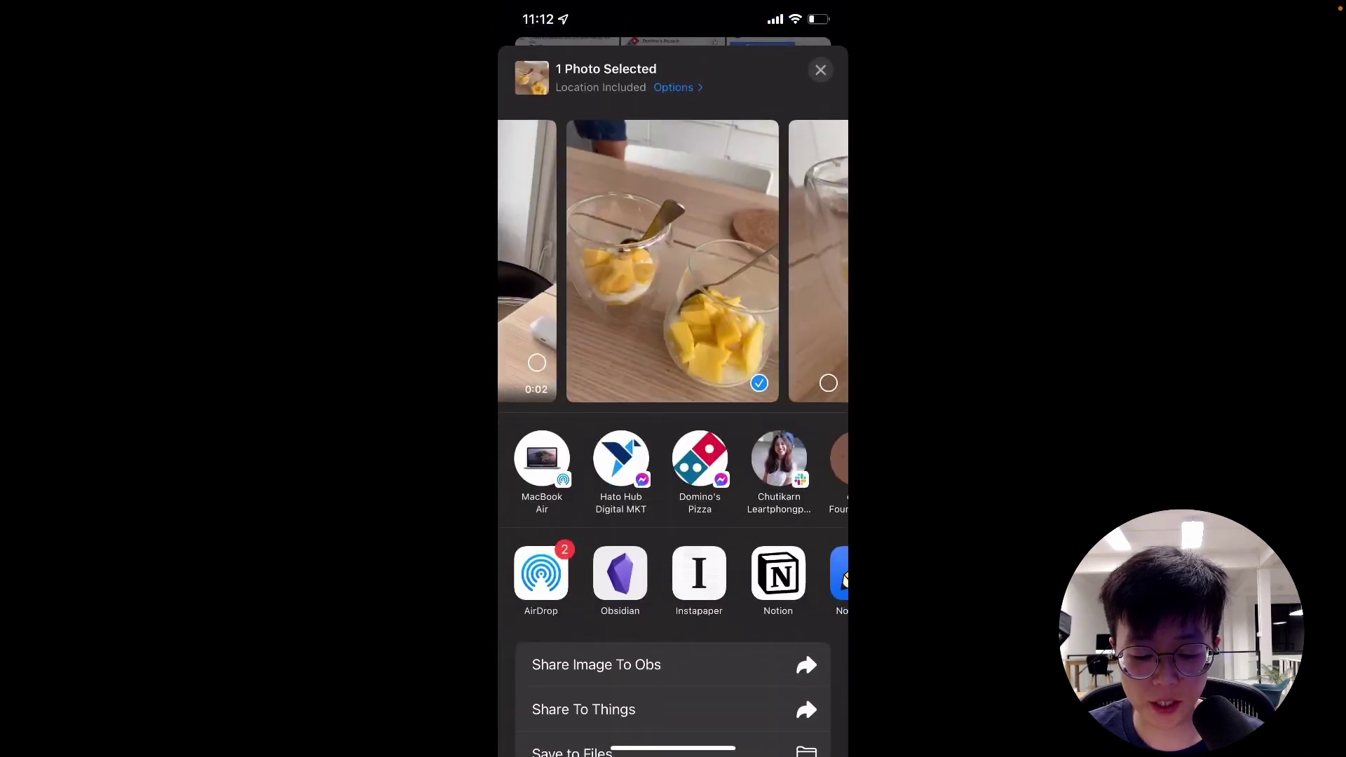
{"action": "left_click", "coordinate": [620, 573]}
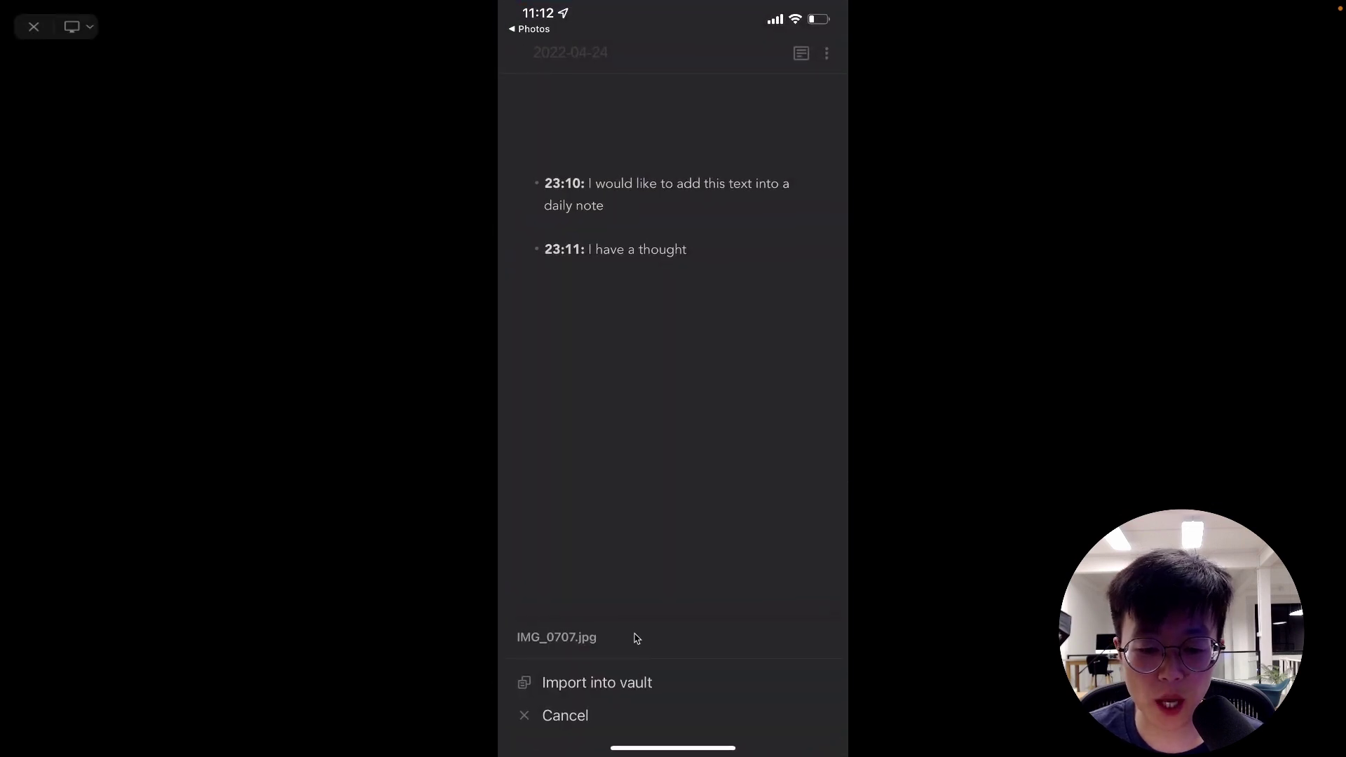
{"action": "left_click", "coordinate": [629, 683]}
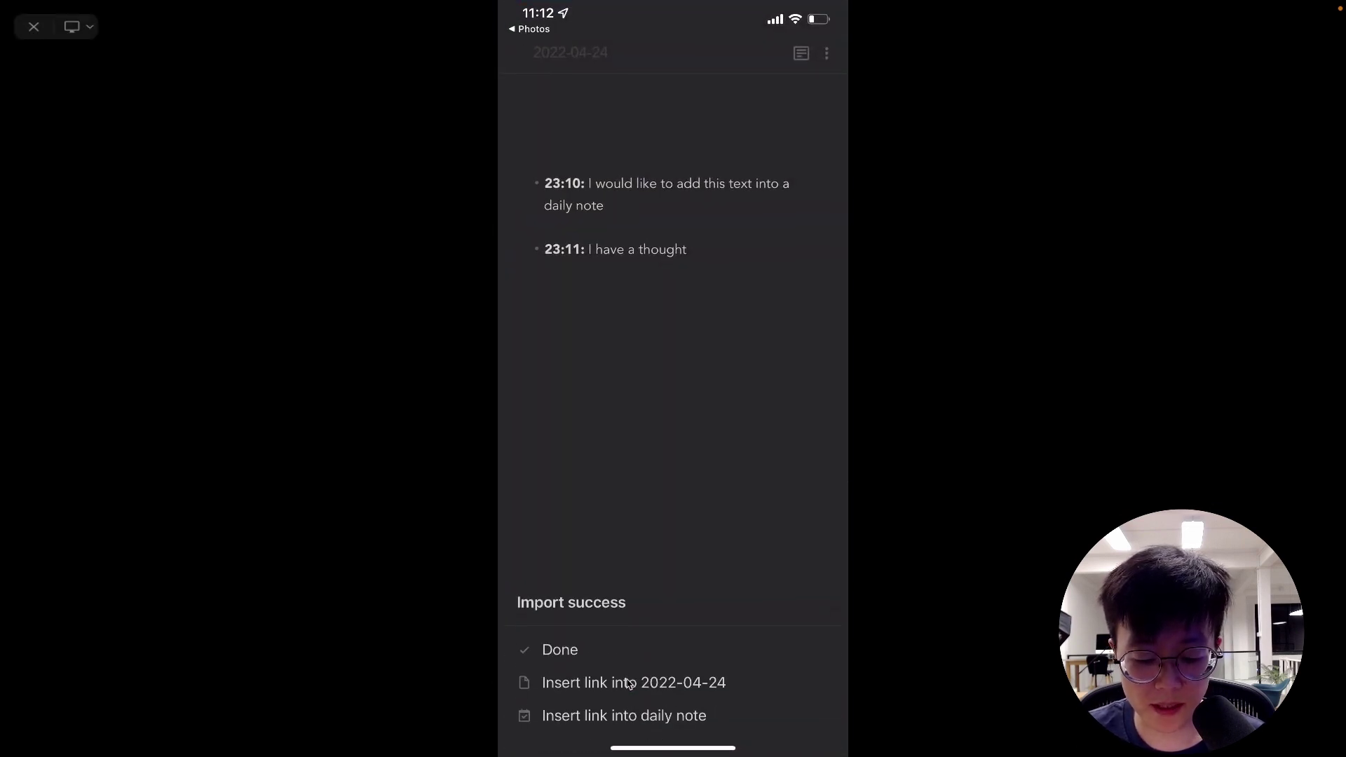
{"action": "left_click", "coordinate": [659, 717]}
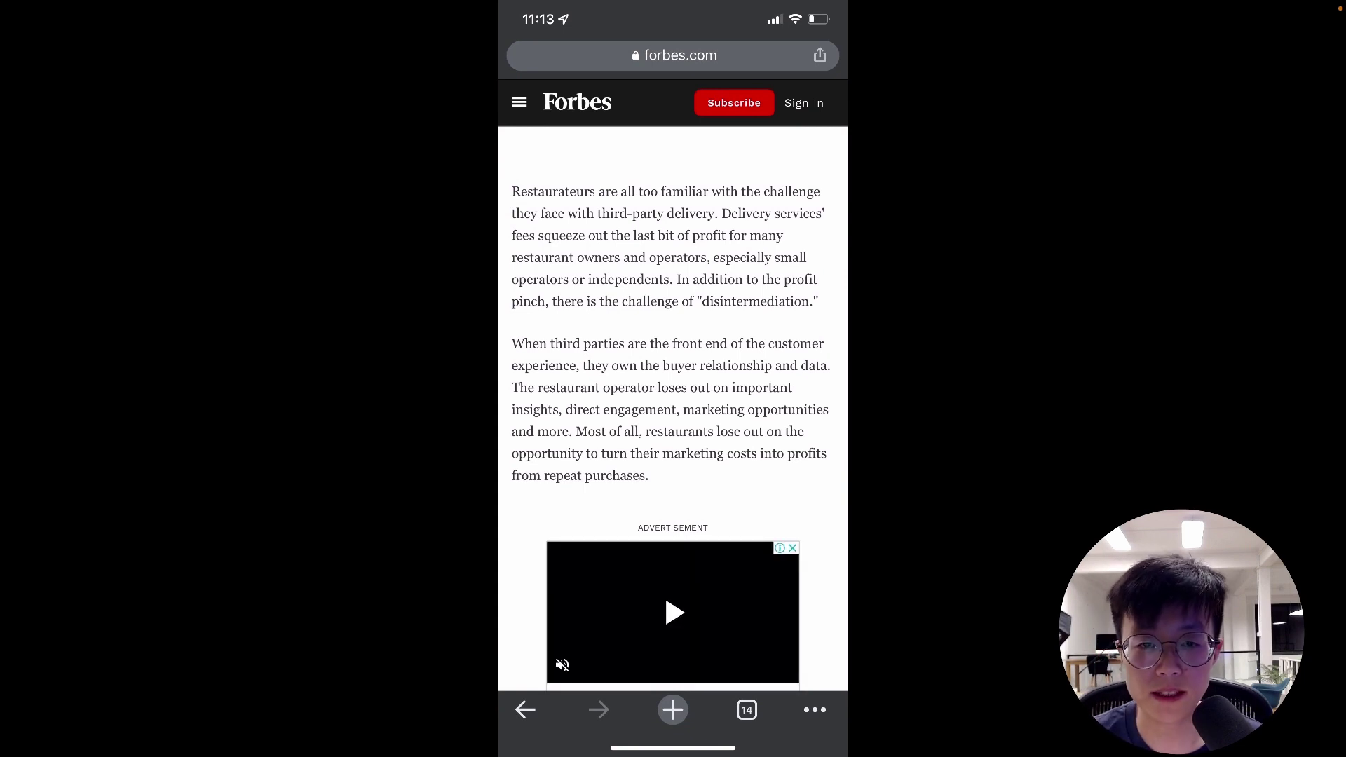
Step: Insert the Forbes article's URL into the 2022-04-24 daily note, then reopen the article from that link
{"action": "scroll", "coordinate": [673, 420], "scroll_direction": "down", "scroll_amount": 2}
{"action": "scroll", "coordinate": [673, 420], "scroll_direction": "up", "scroll_amount": 3}
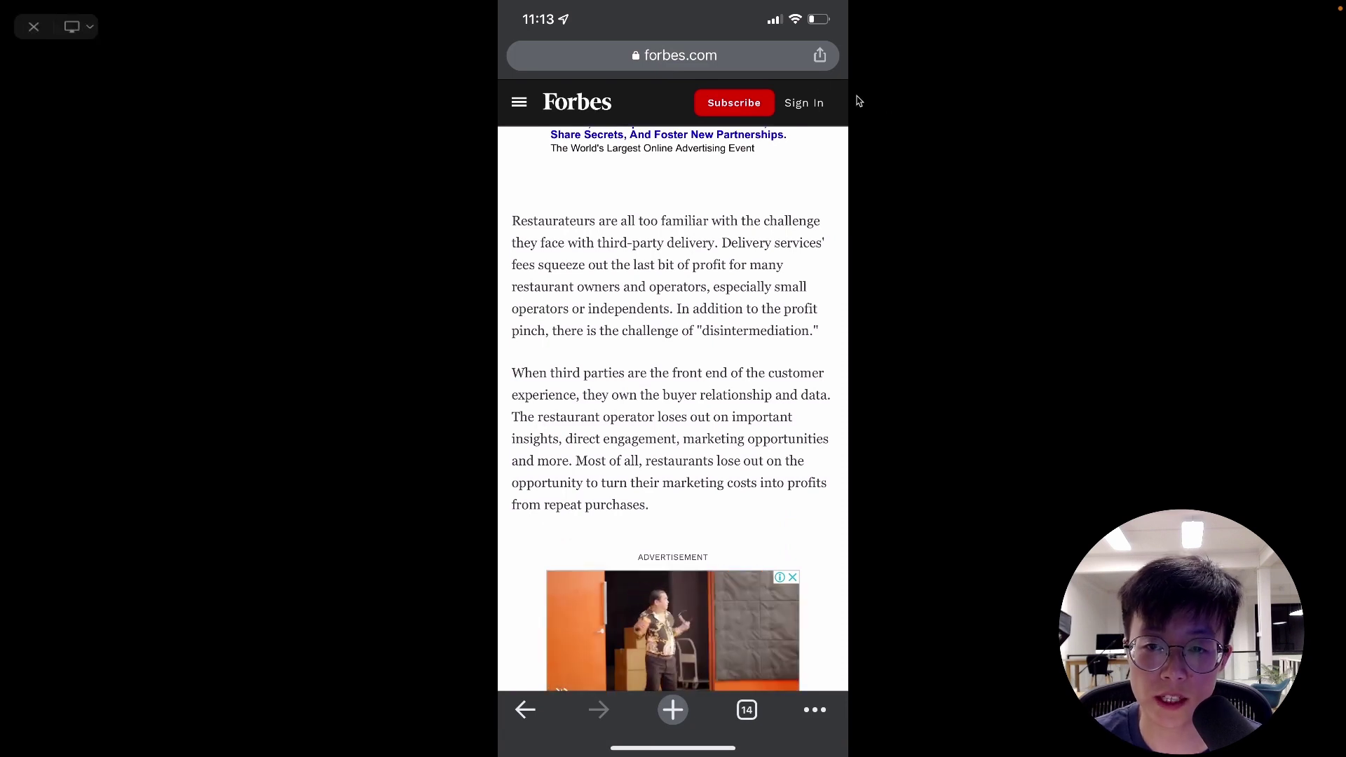
{"action": "left_click", "coordinate": [819, 58]}
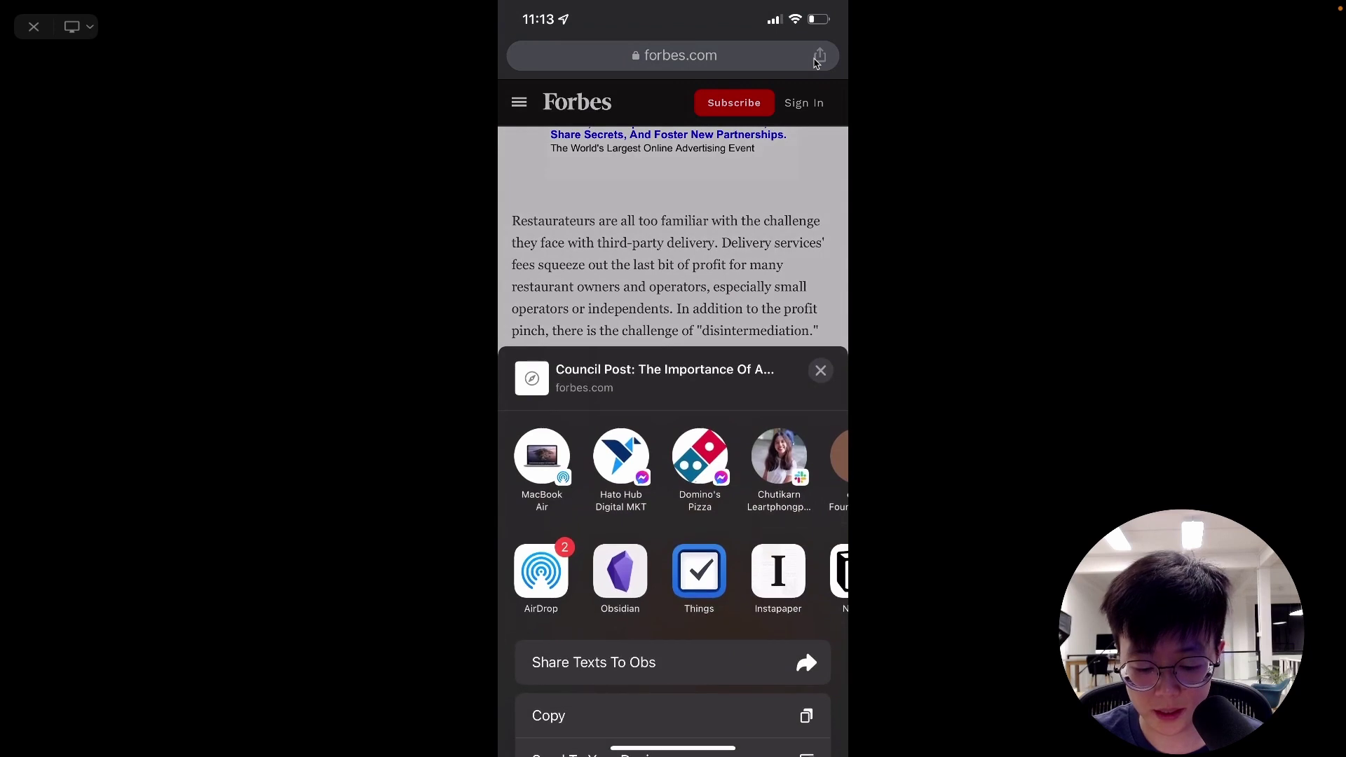
{"action": "left_click", "coordinate": [619, 571]}
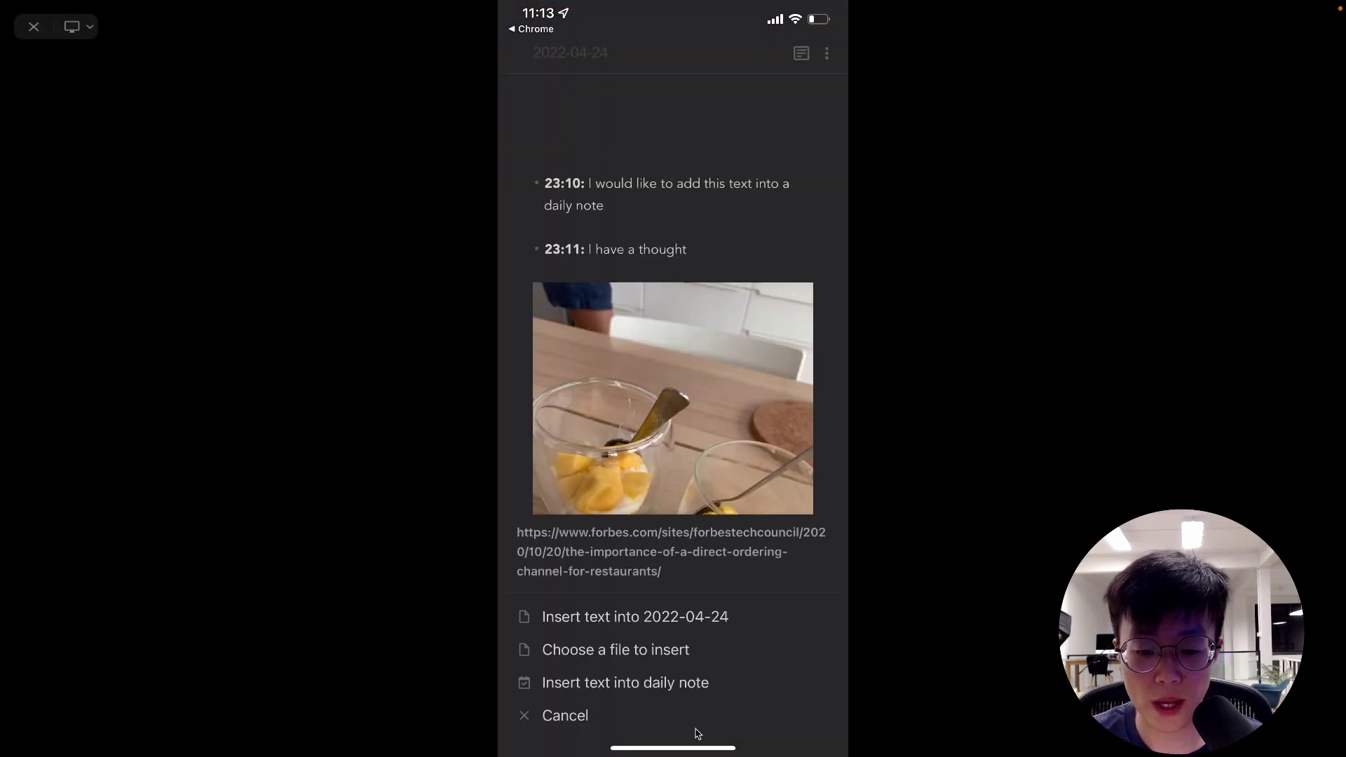
{"action": "left_click", "coordinate": [687, 683]}
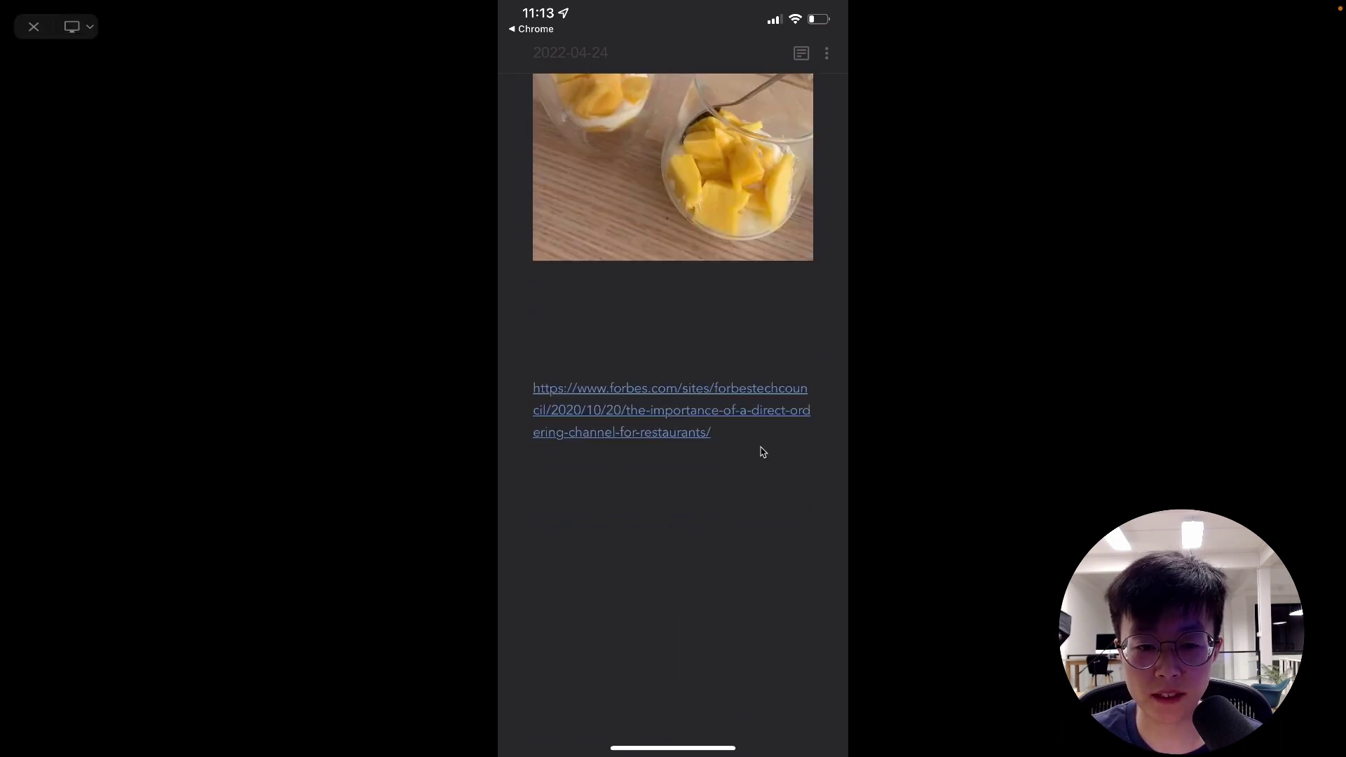
{"action": "left_click", "coordinate": [670, 388]}
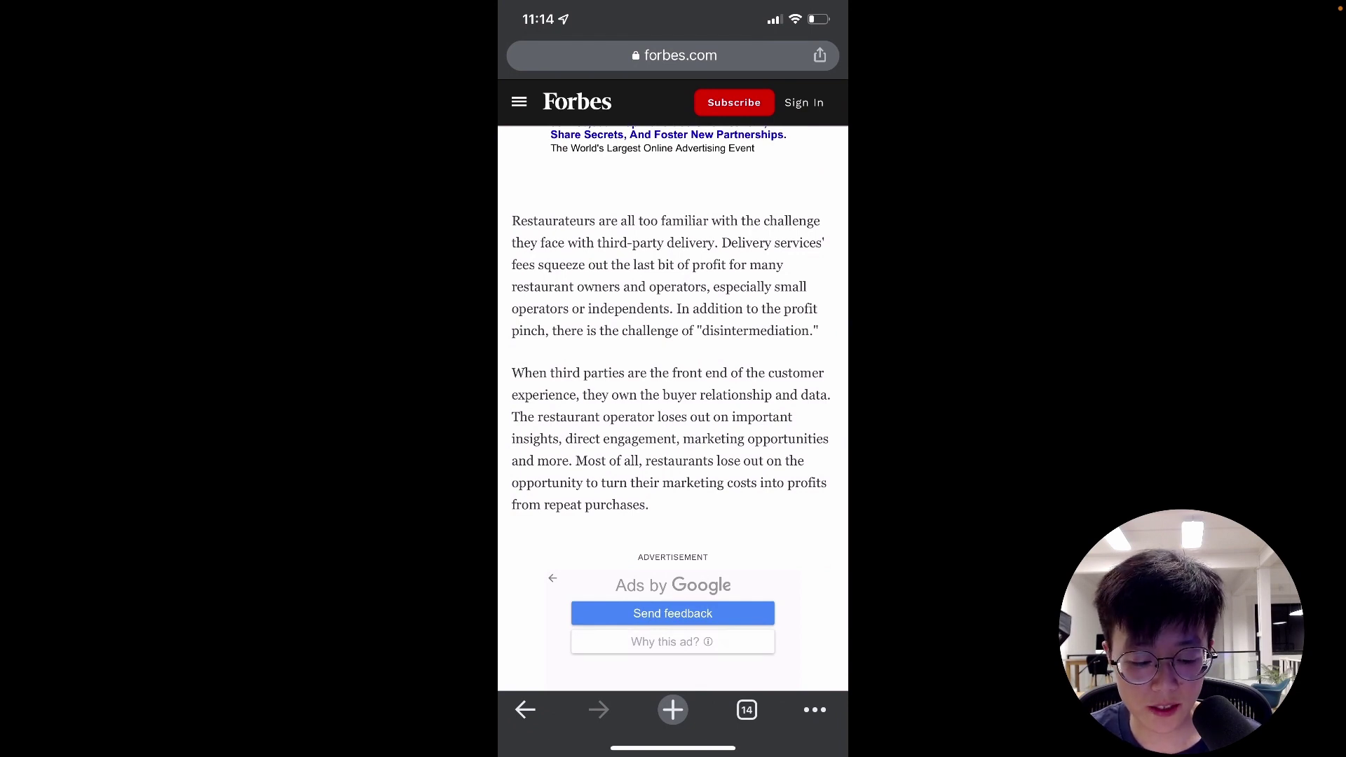
Step: Select the article's first two paragraphs and insert them into the daily note below the Forbes link
{"action": "left_click_drag", "start_coordinate": [554, 220], "coordinate": [645, 517]}
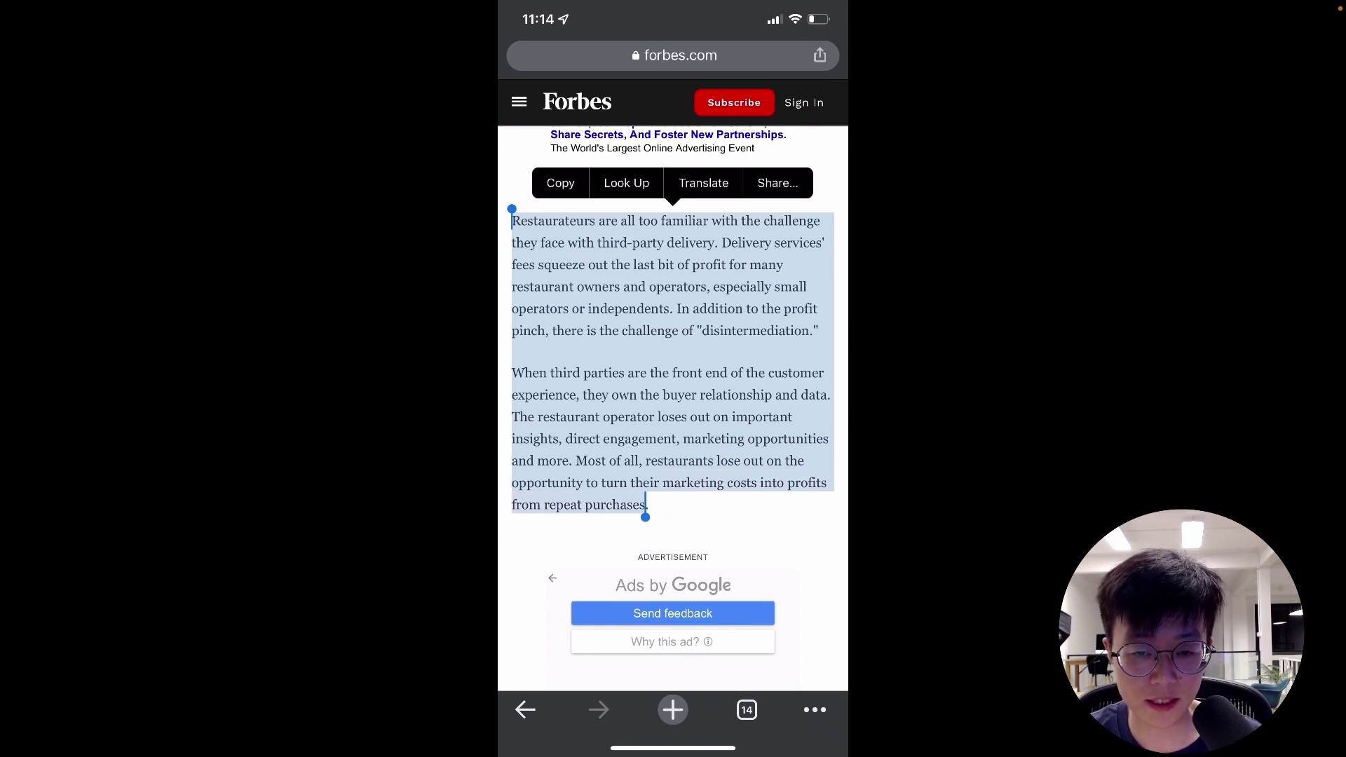
{"action": "left_click", "coordinate": [777, 183]}
{"action": "left_click", "coordinate": [620, 575]}
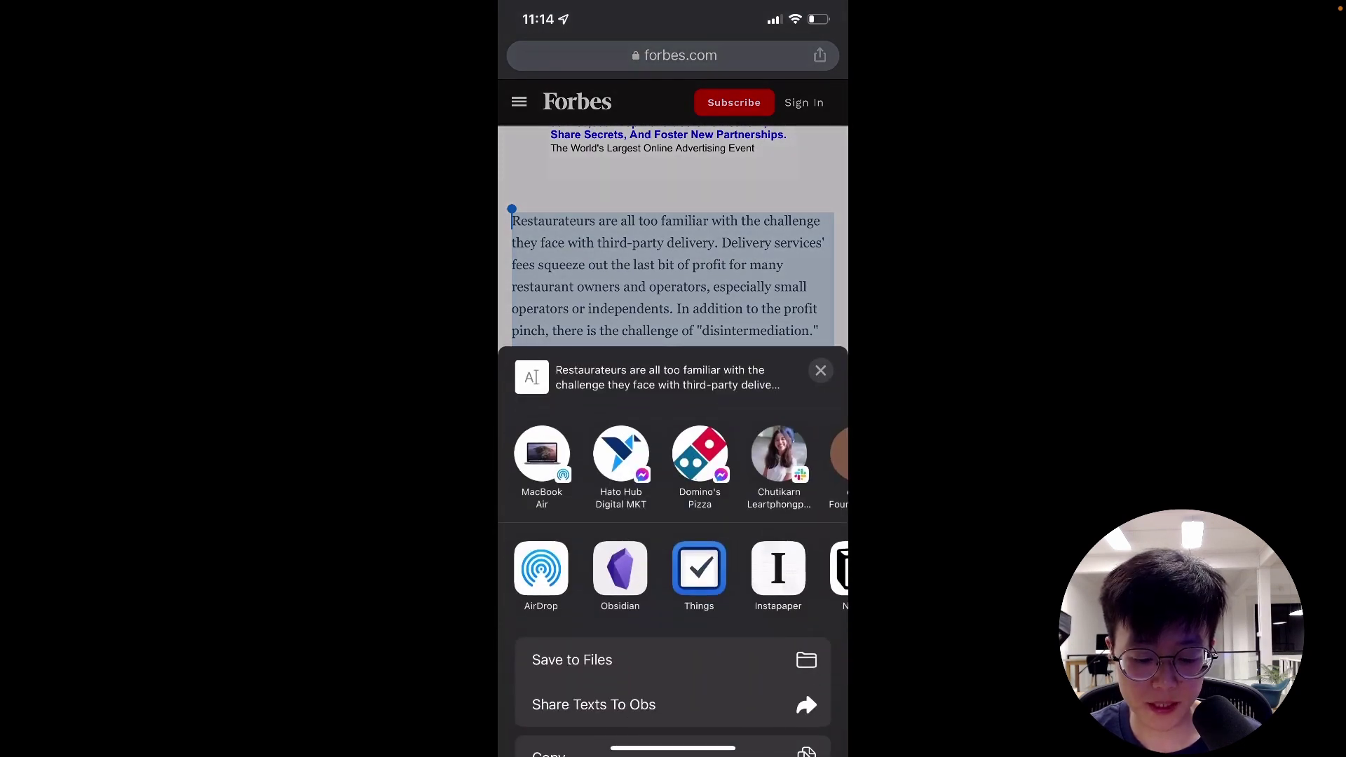
{"action": "left_click", "coordinate": [625, 682]}
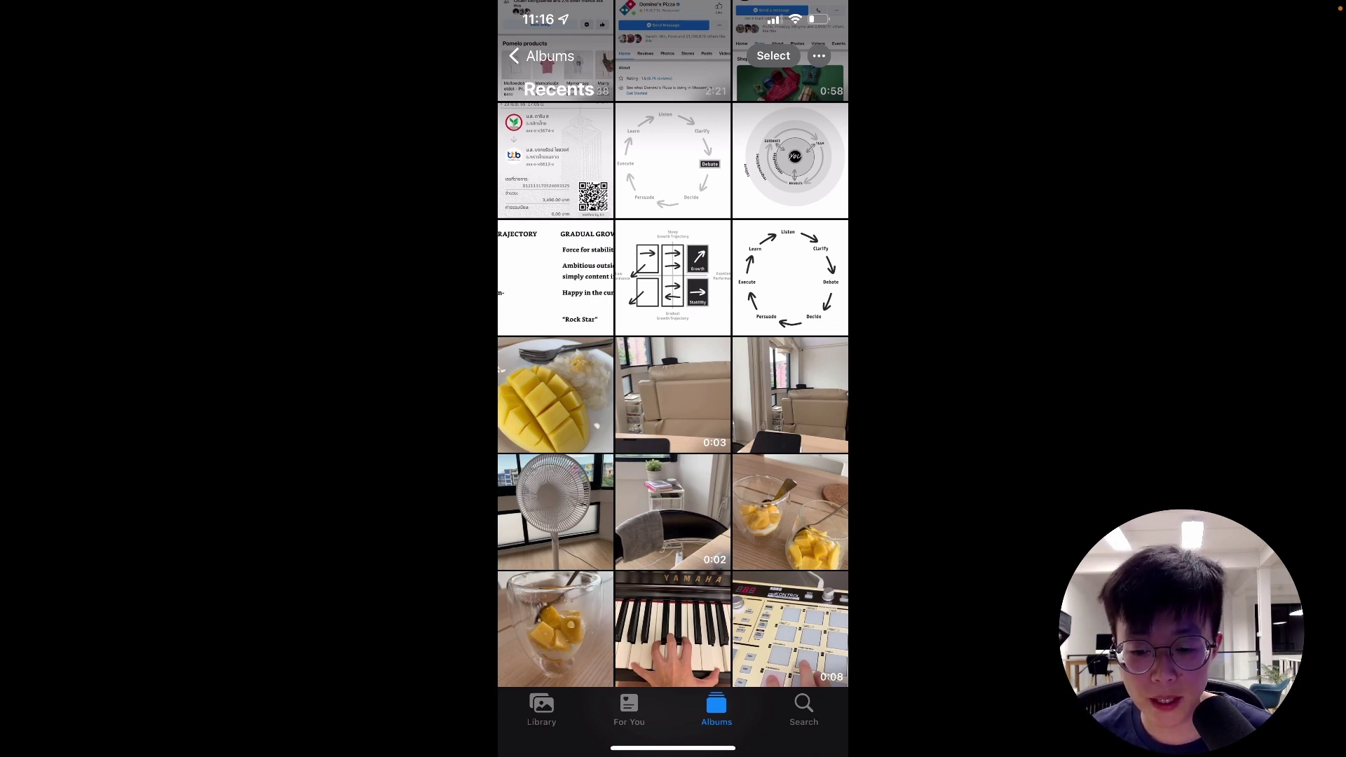
Step: Send the 8-second padKONTROL video to the daily note with the Share Media Obs shortcut
{"action": "left_click", "coordinate": [790, 629]}
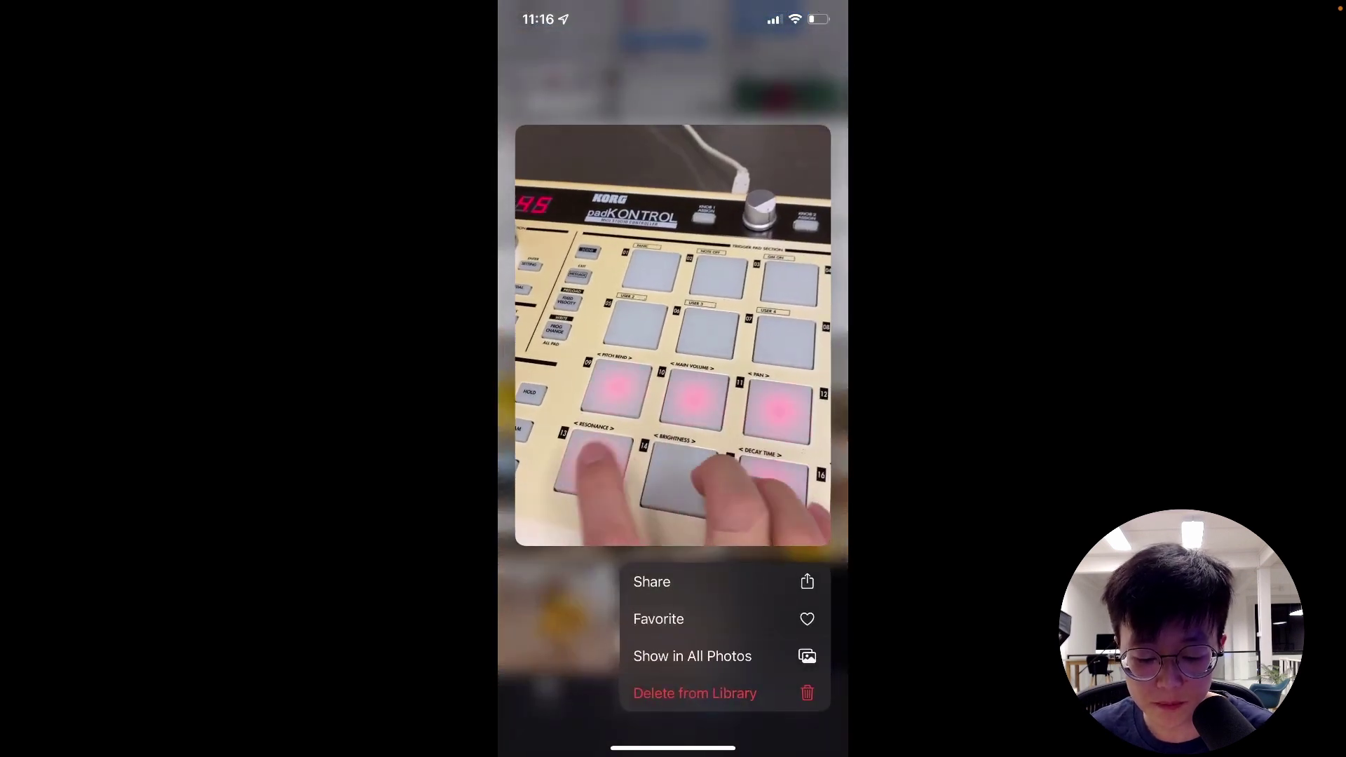
{"action": "left_click", "coordinate": [651, 581]}
{"action": "scroll", "coordinate": [672, 491], "scroll_direction": "down", "scroll_amount": 3}
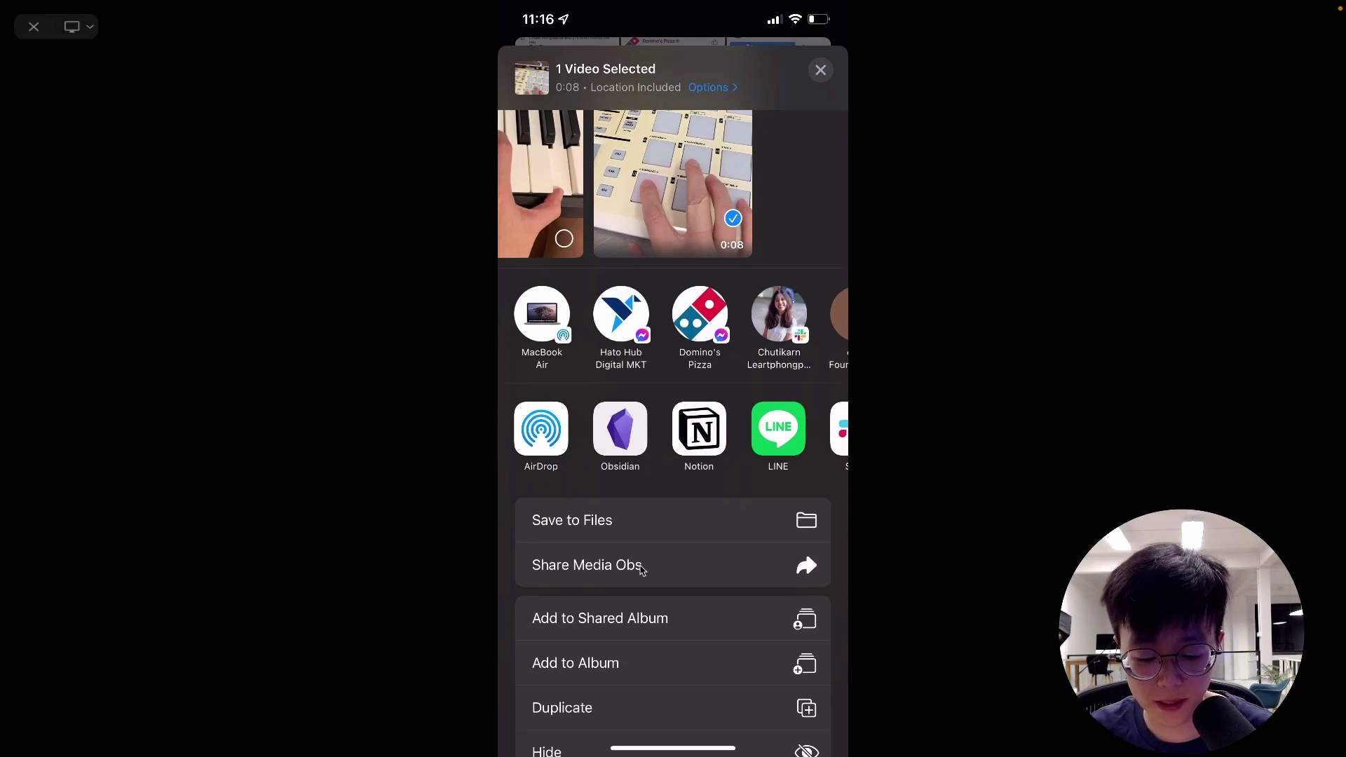
{"action": "left_click", "coordinate": [641, 567]}
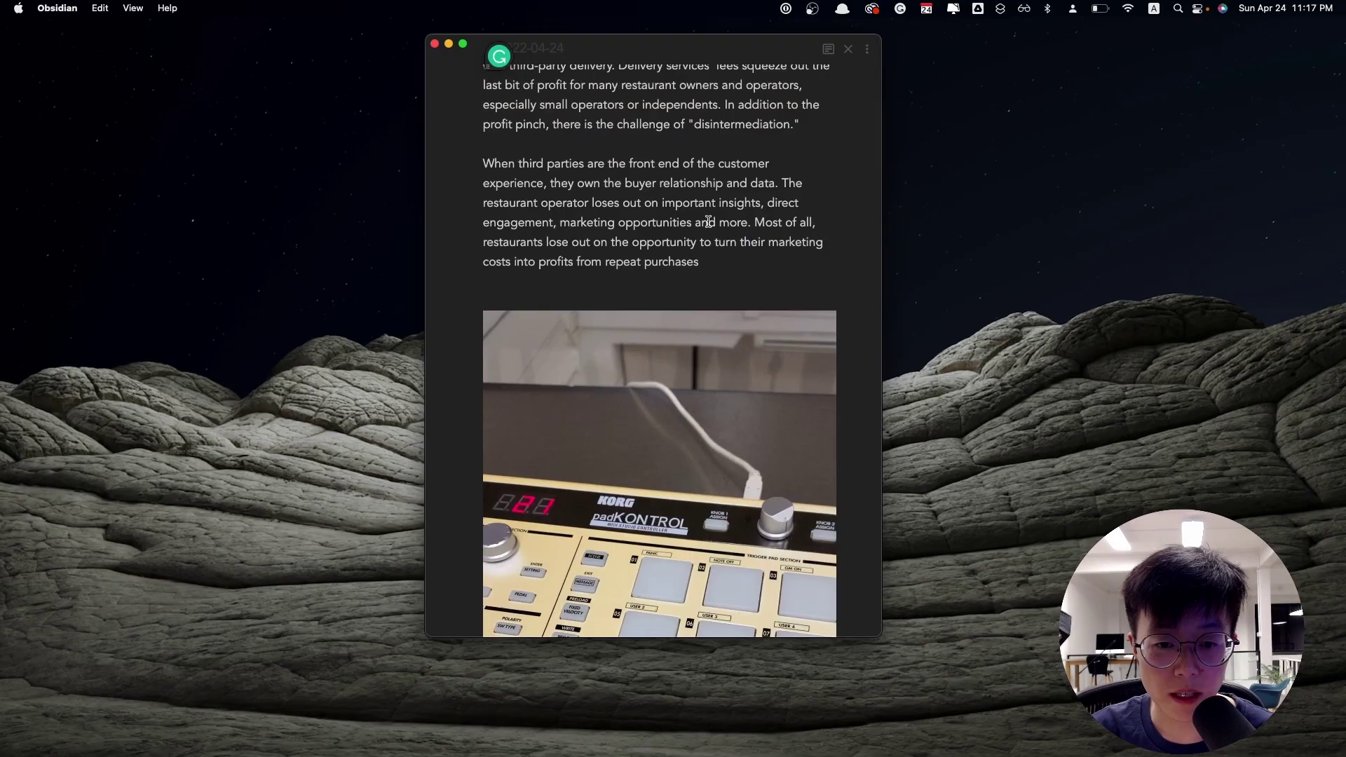
Step: Play the padKONTROL video embedded in the Obsidian daily note
{"action": "scroll", "coordinate": [710, 225], "scroll_direction": "down", "scroll_amount": 6}
{"action": "scroll", "coordinate": [710, 225], "scroll_direction": "down", "scroll_amount": 2}
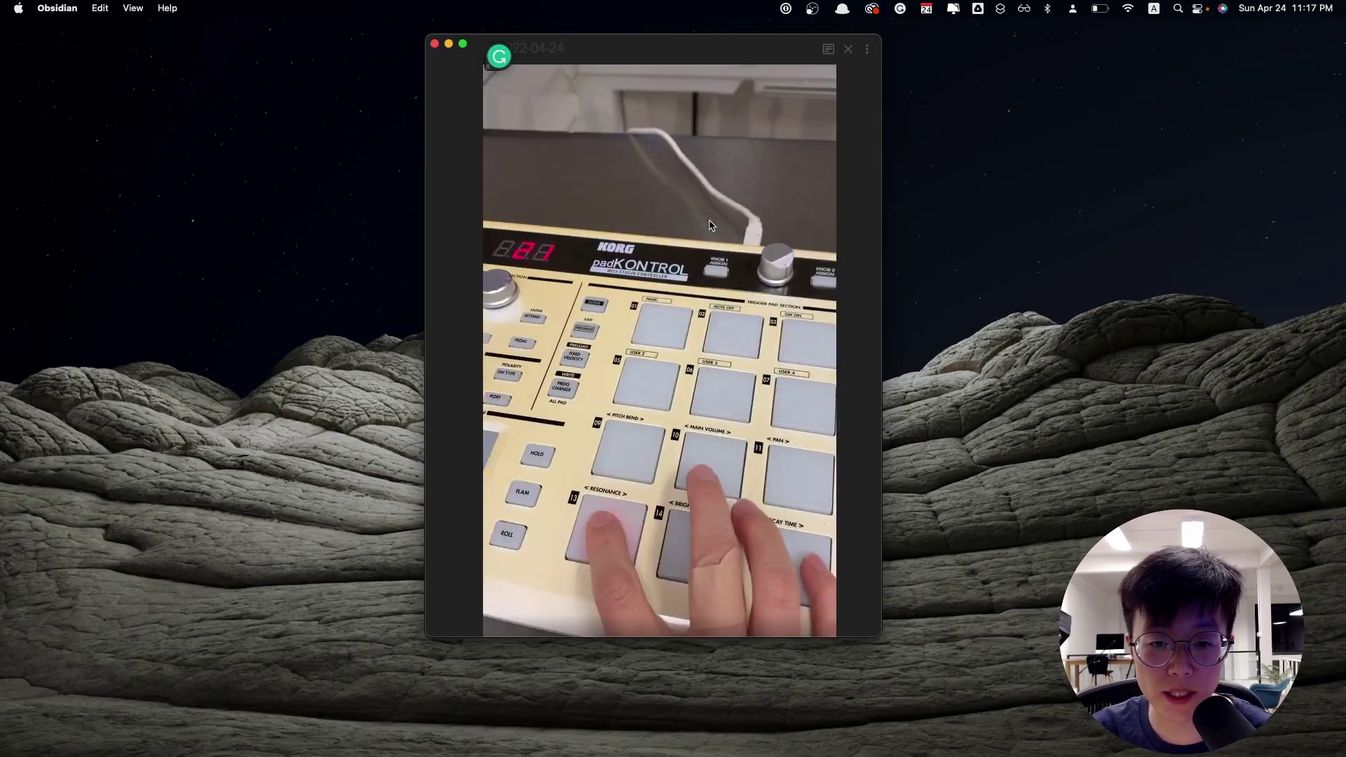
{"action": "mouse_move", "coordinate": [502, 594]}
{"action": "left_click", "coordinate": [502, 591]}
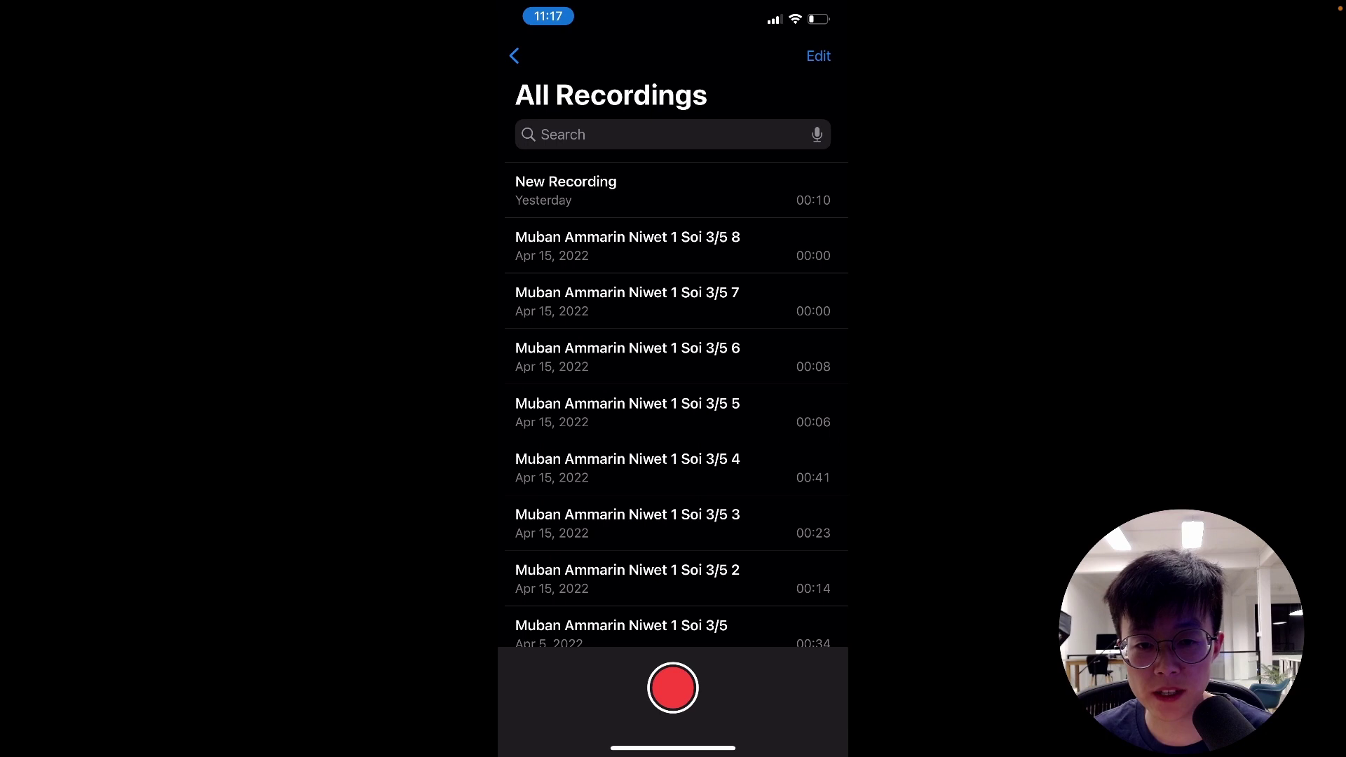
Step: Return to Voice Memos and record a new short voice memo
{"action": "left_click_drag", "start_coordinate": [673, 748], "coordinate": [673, 420]}
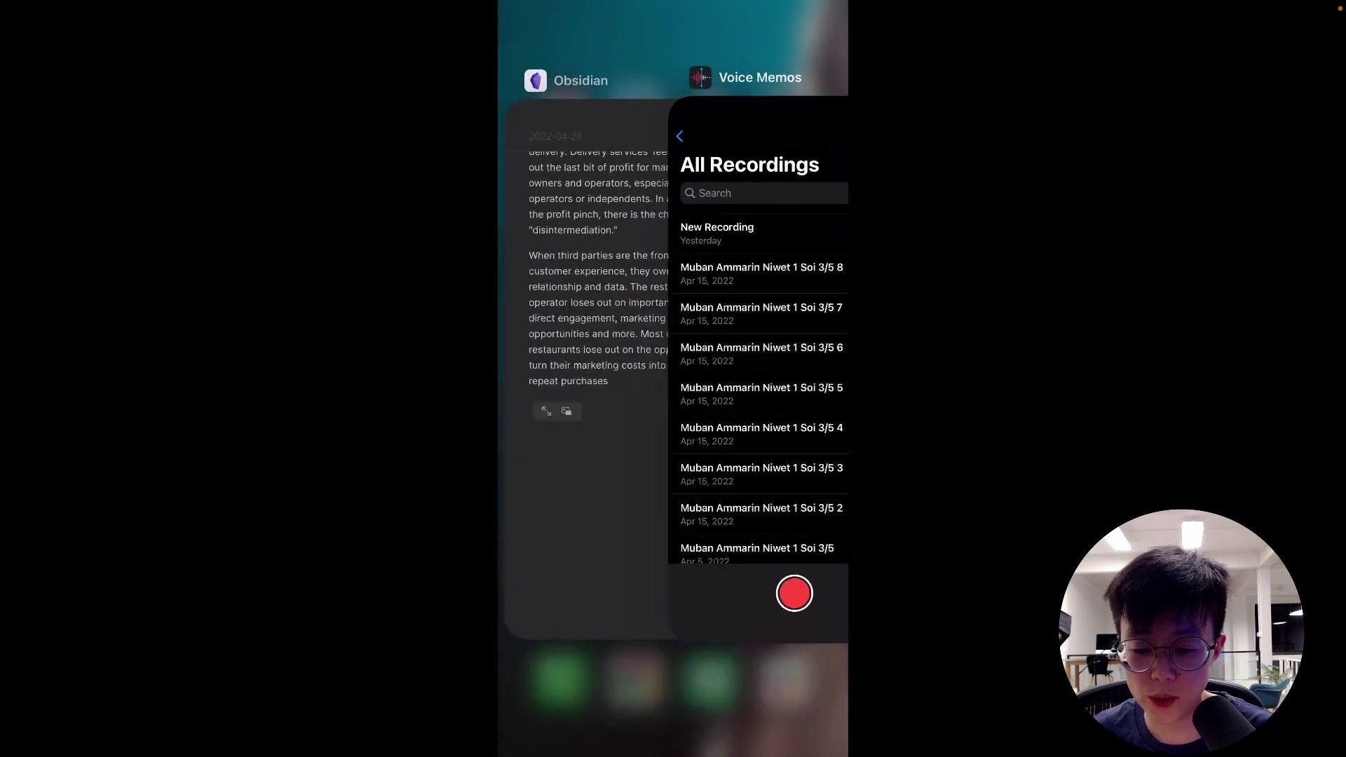
{"action": "left_click", "coordinate": [771, 350]}
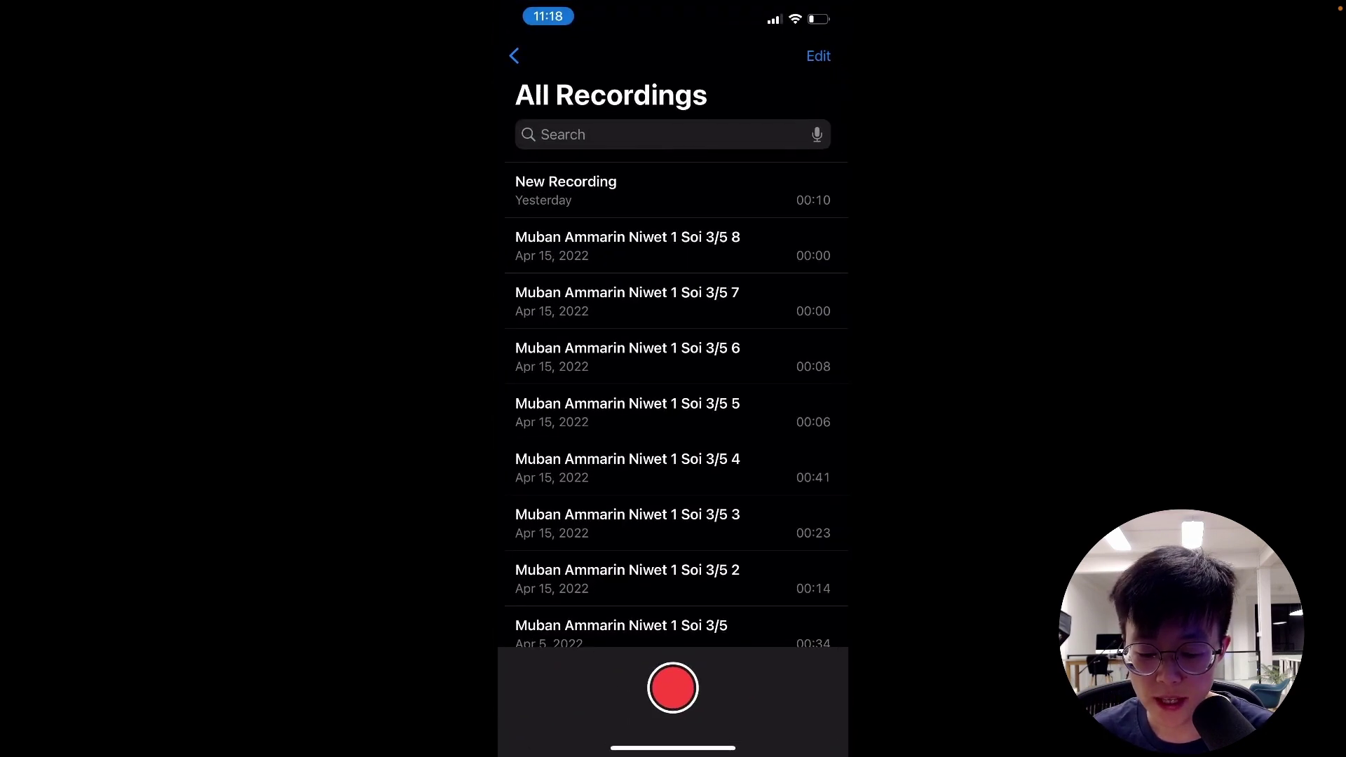
{"action": "left_click", "coordinate": [672, 687]}
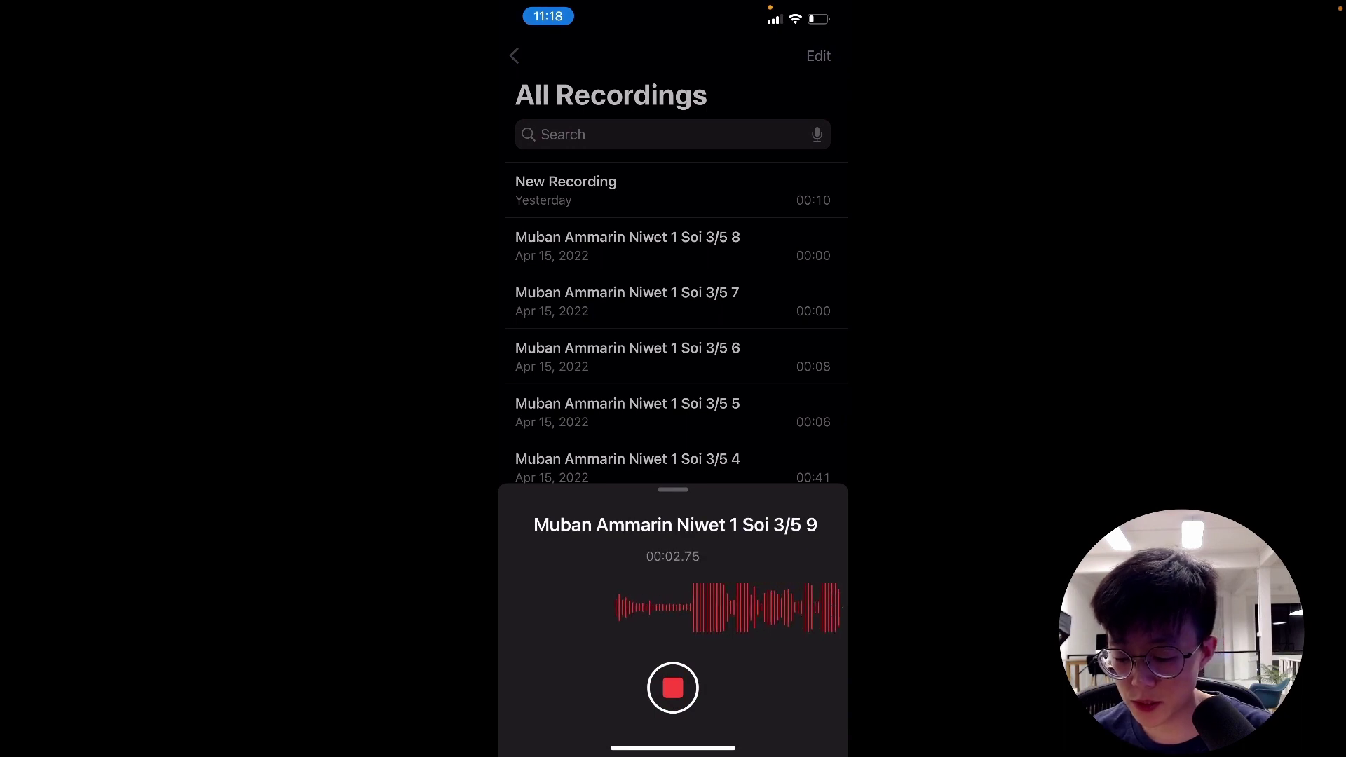
{"action": "left_click", "coordinate": [673, 687]}
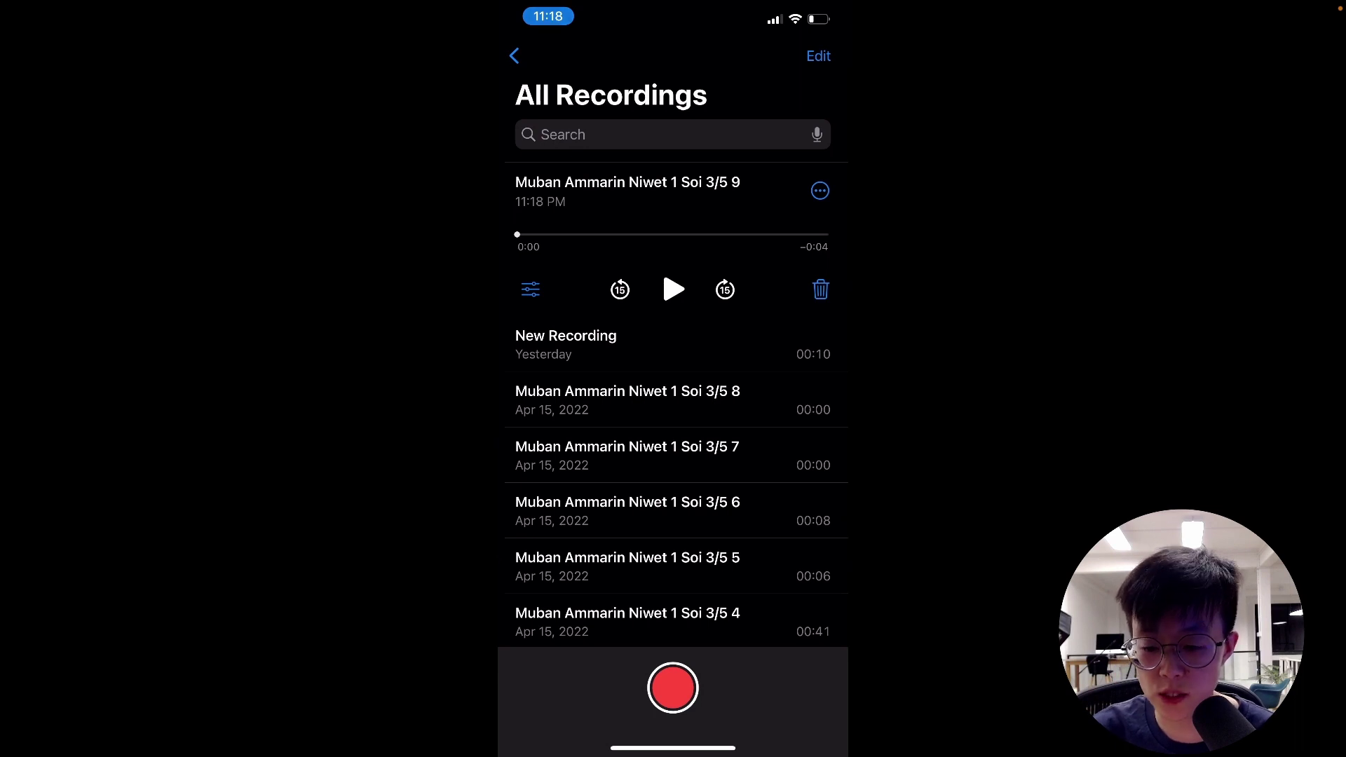
Step: Send the new recording through Share Media Obs, choosing Always Allow on the file permission prompts
{"action": "left_click", "coordinate": [820, 192]}
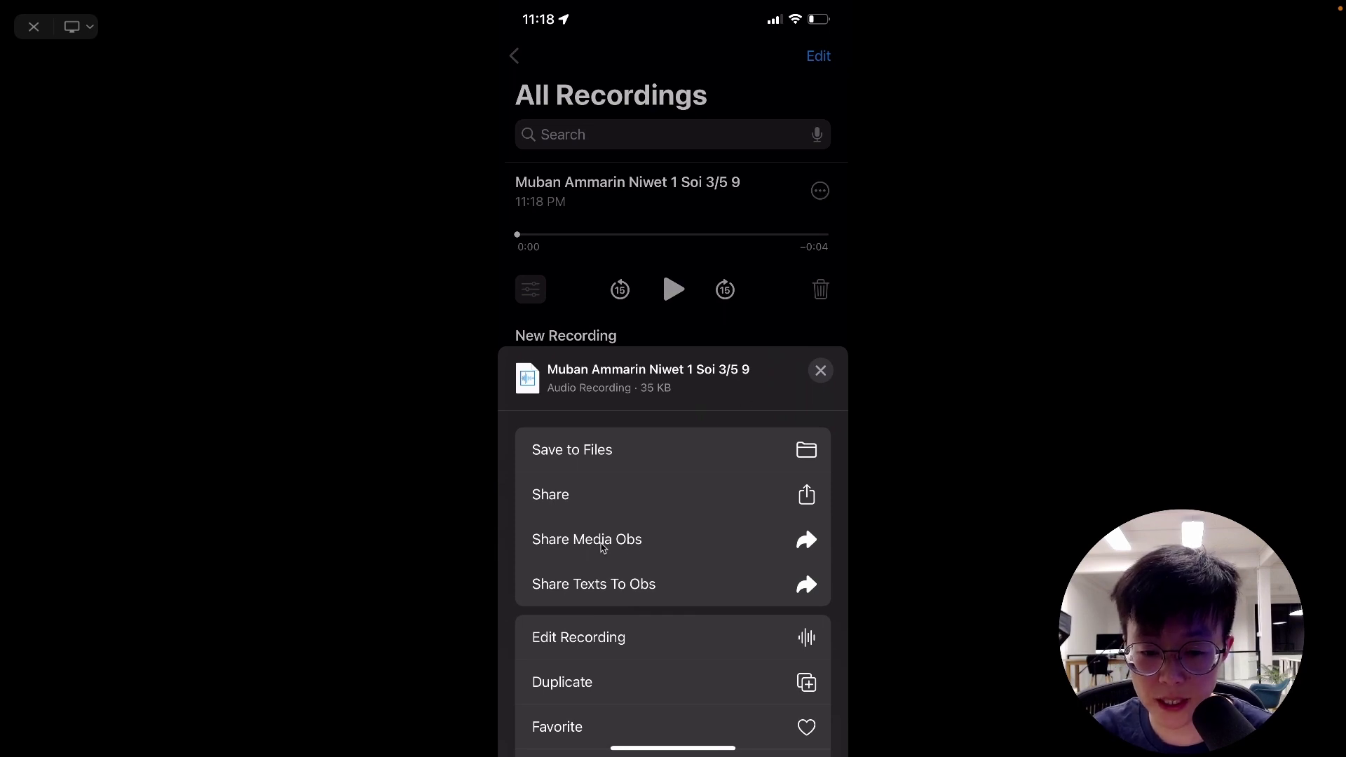
{"action": "left_click", "coordinate": [762, 557]}
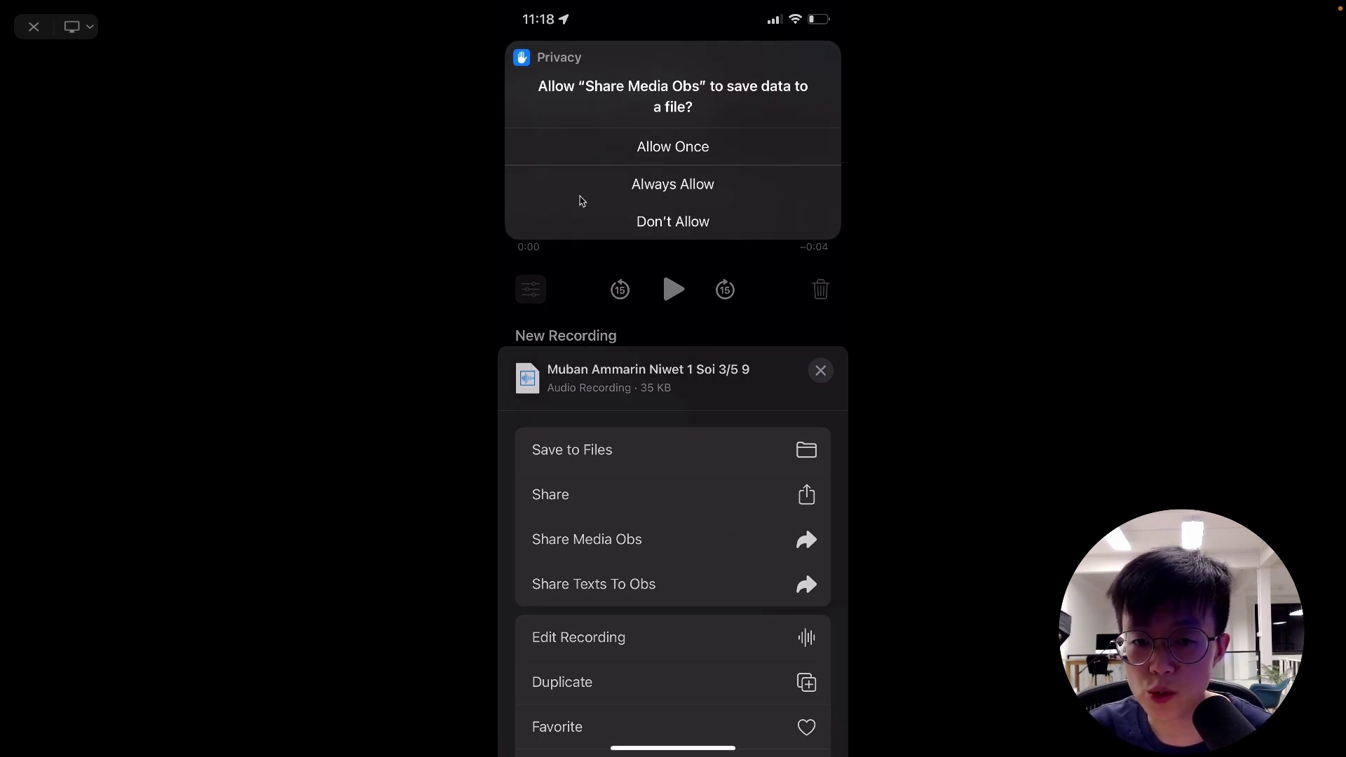
{"action": "left_click", "coordinate": [753, 205]}
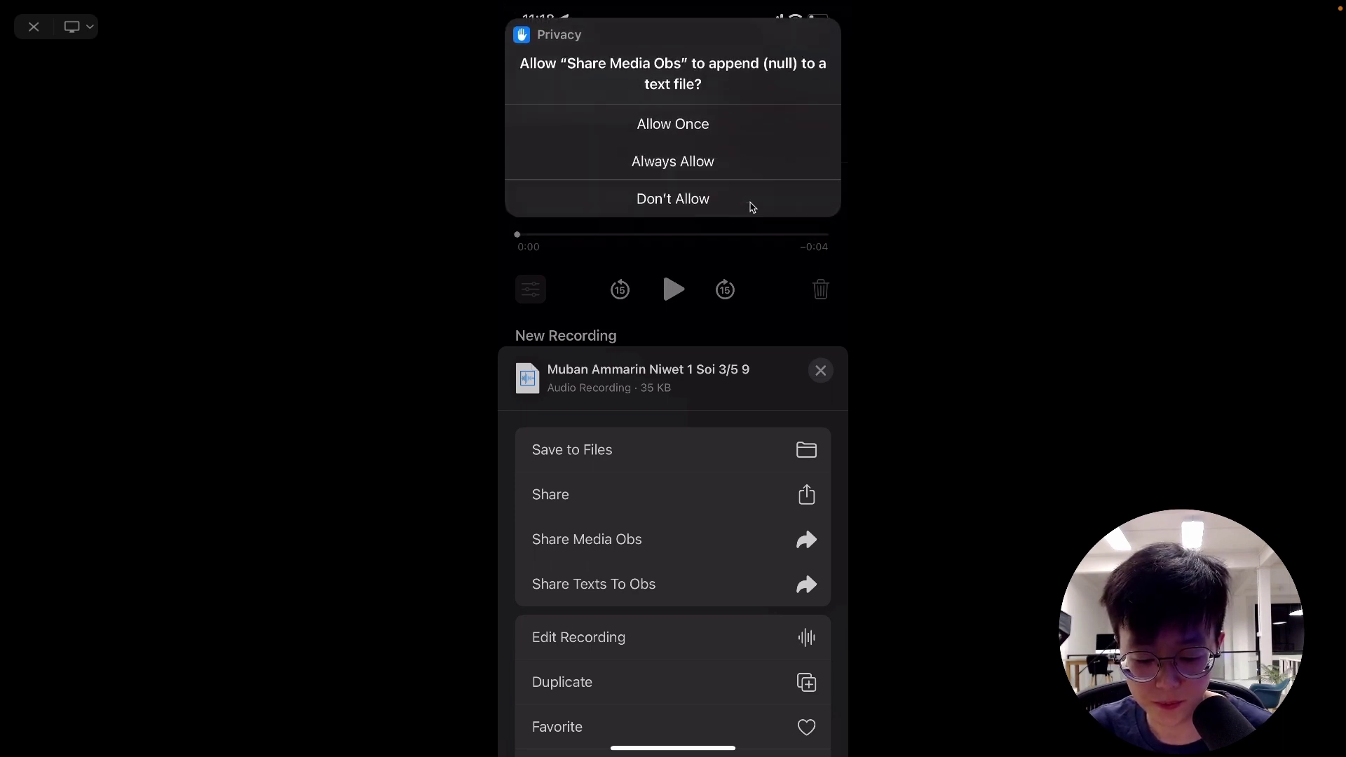
{"action": "left_click", "coordinate": [752, 204]}
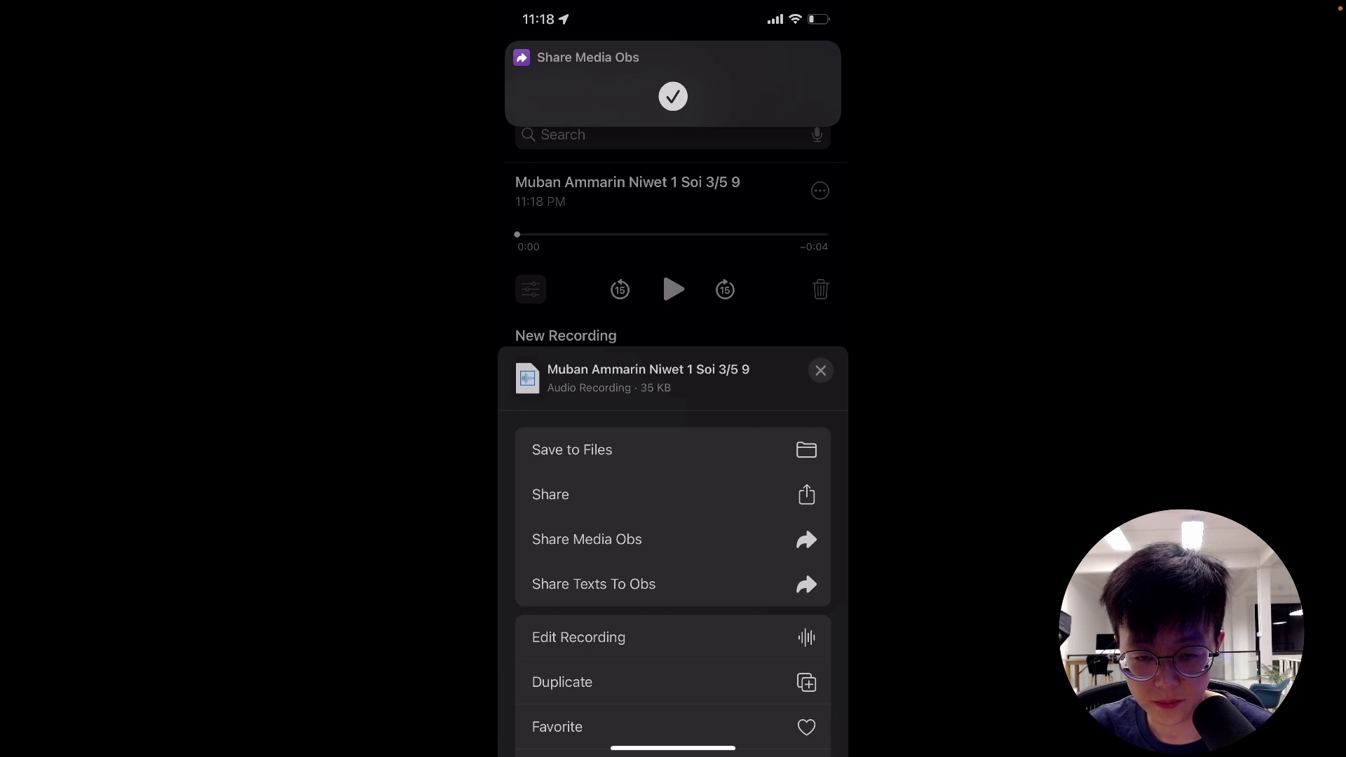
{"action": "left_click_drag", "start_coordinate": [673, 747], "coordinate": [673, 421]}
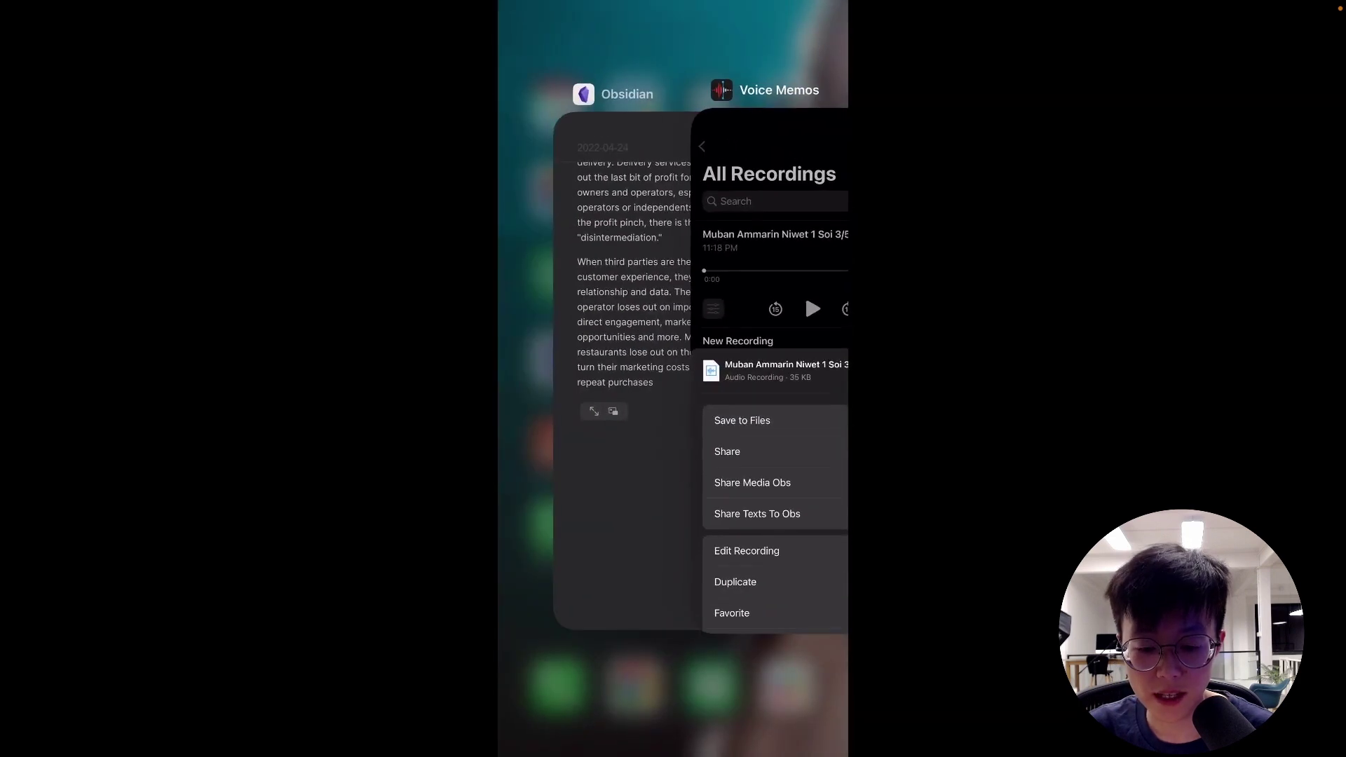
Step: View the voice memo's audio player below the video in the daily note, then hide Obsidian
{"action": "left_click", "coordinate": [617, 336]}
{"action": "scroll", "coordinate": [673, 378], "scroll_direction": "down", "scroll_amount": 5}
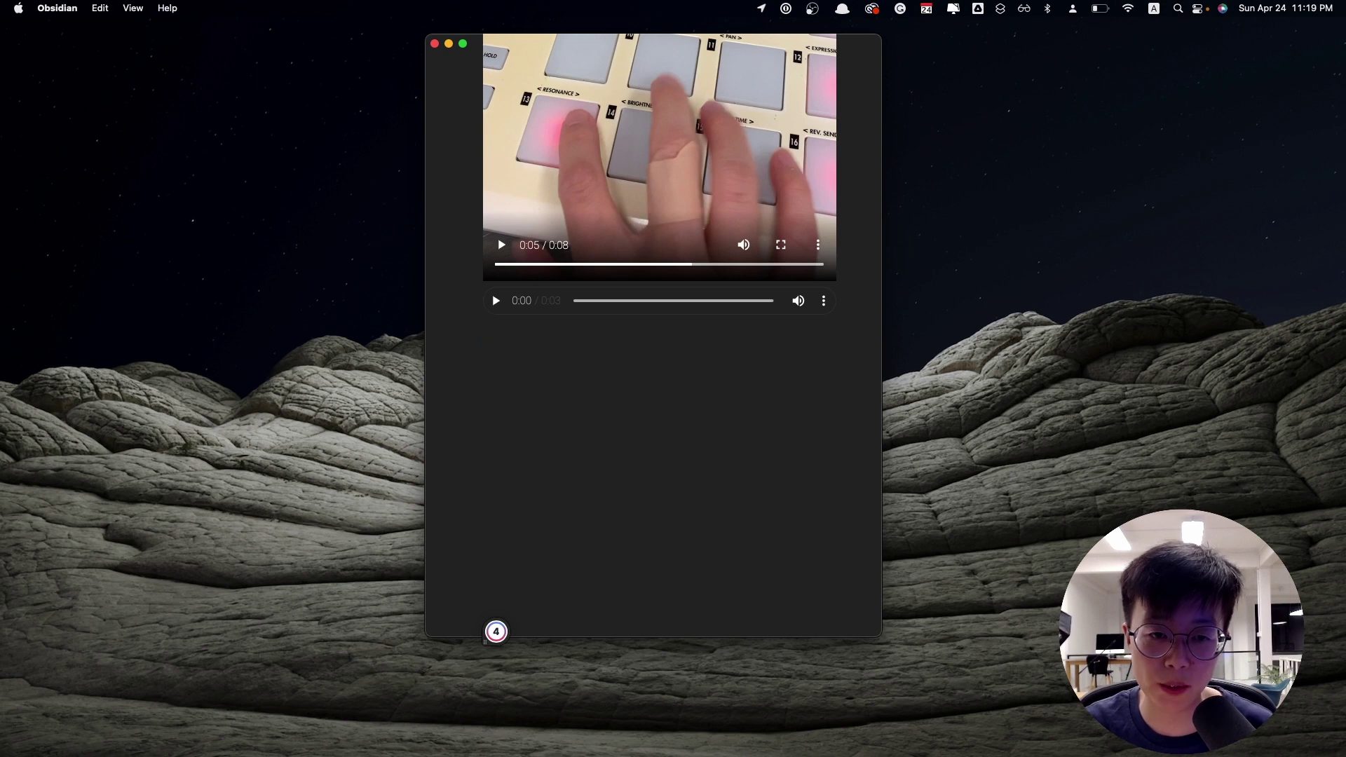
{"action": "key", "text": "super+q"}
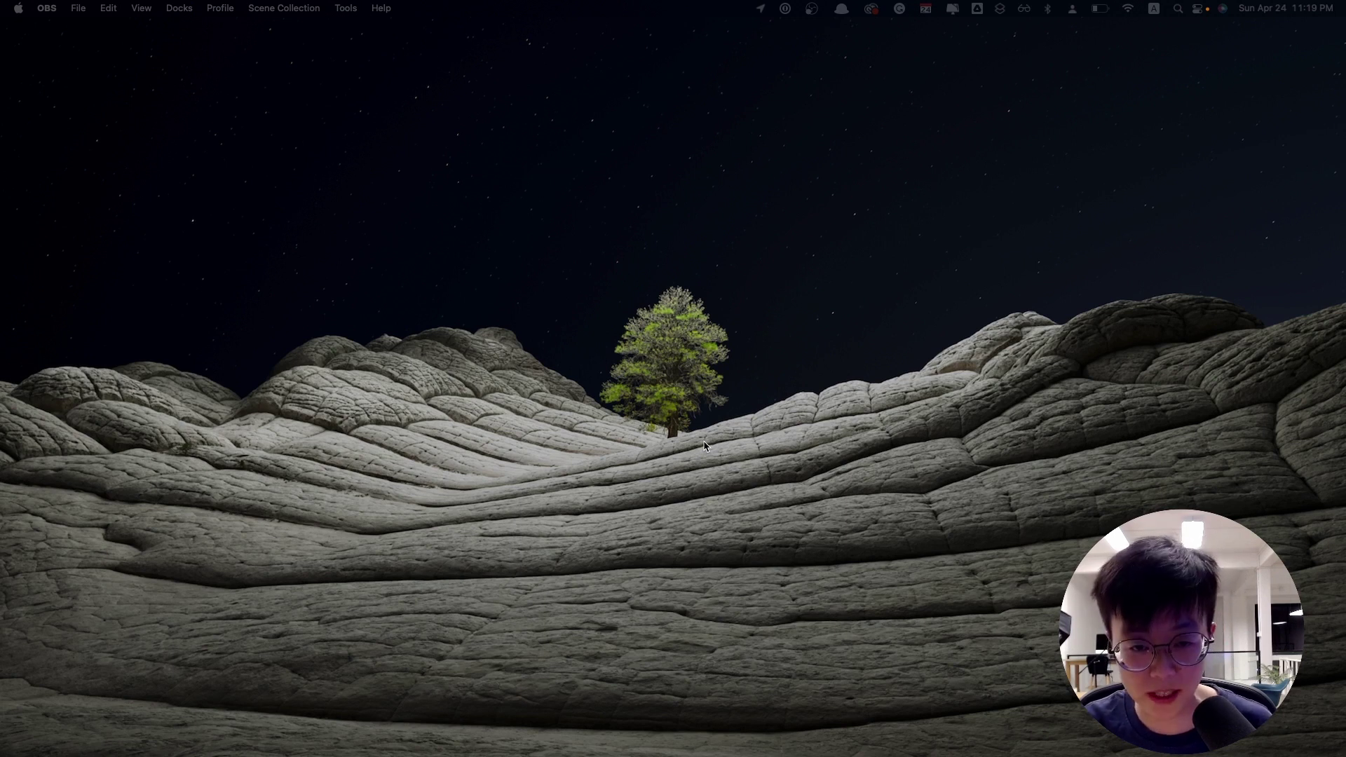
Step: Add the journal entry 'I have a thought' with Alfred's j keyword and check it in Obsidian
{"action": "key", "text": "alt+space"}
{"action": "type", "text": "j"}
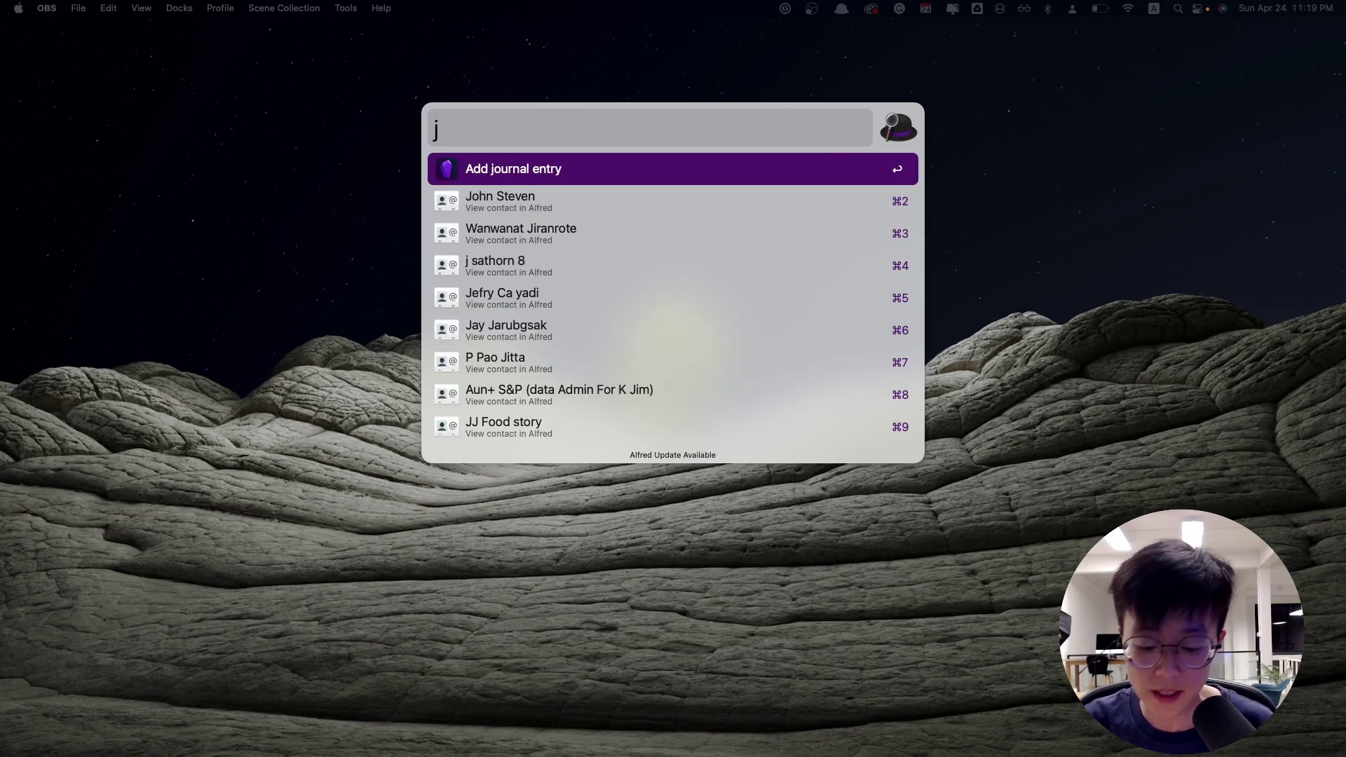
{"action": "type", "text": " I have a thought"}
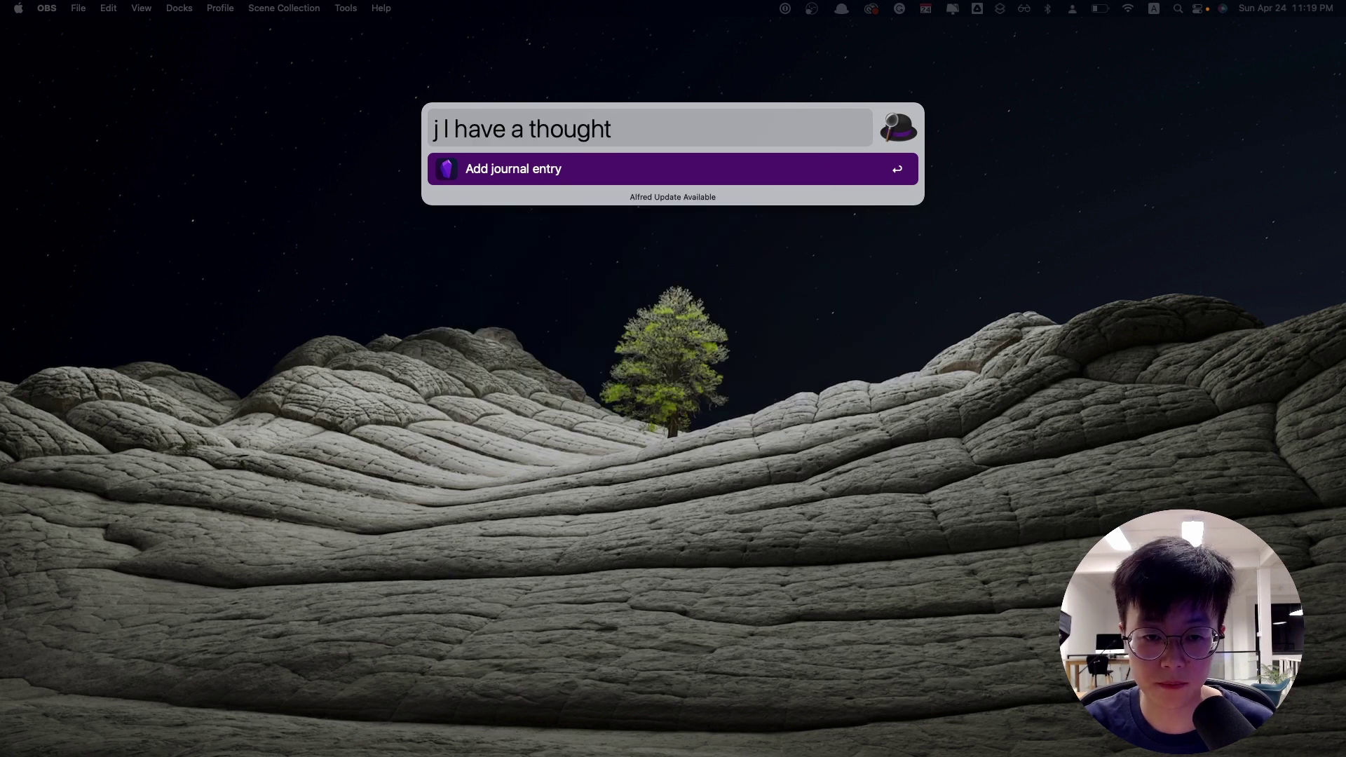
{"action": "key", "text": "Return"}
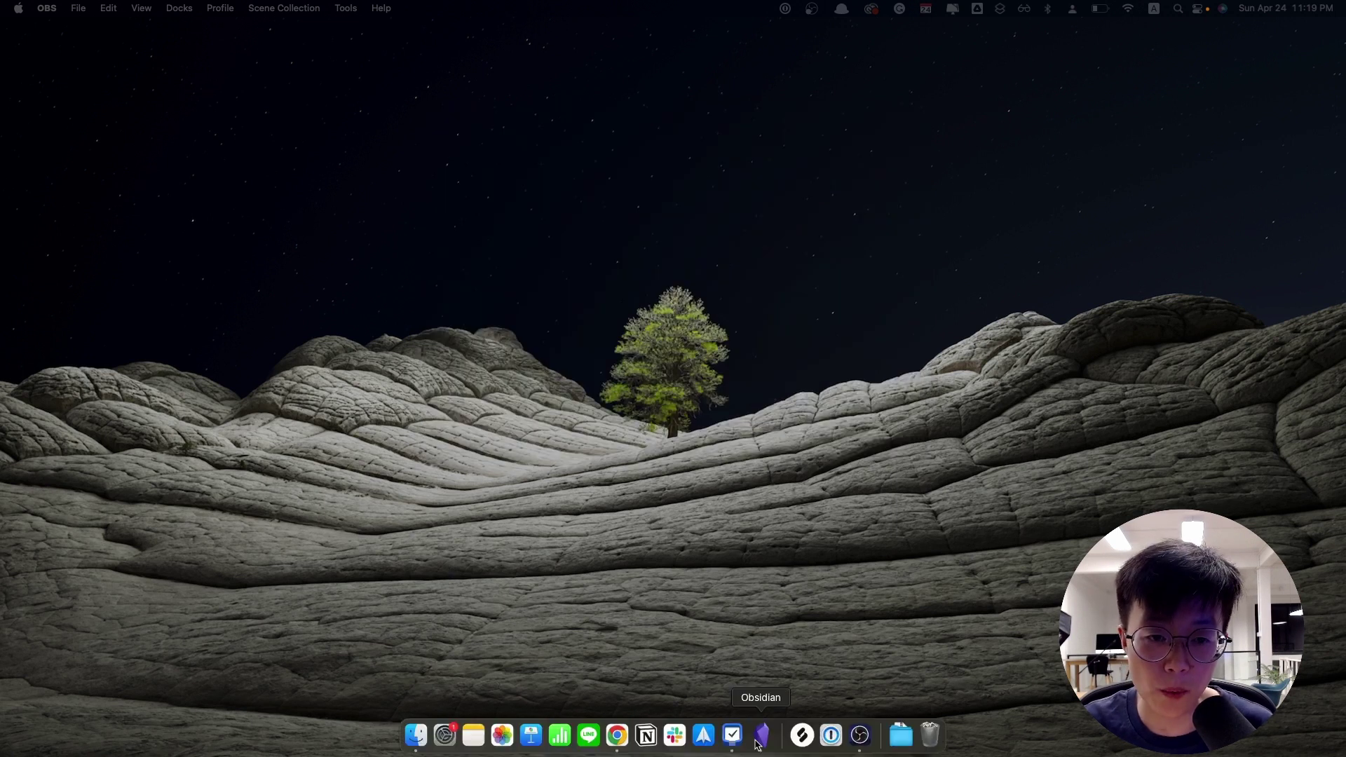
{"action": "left_click", "coordinate": [760, 736]}
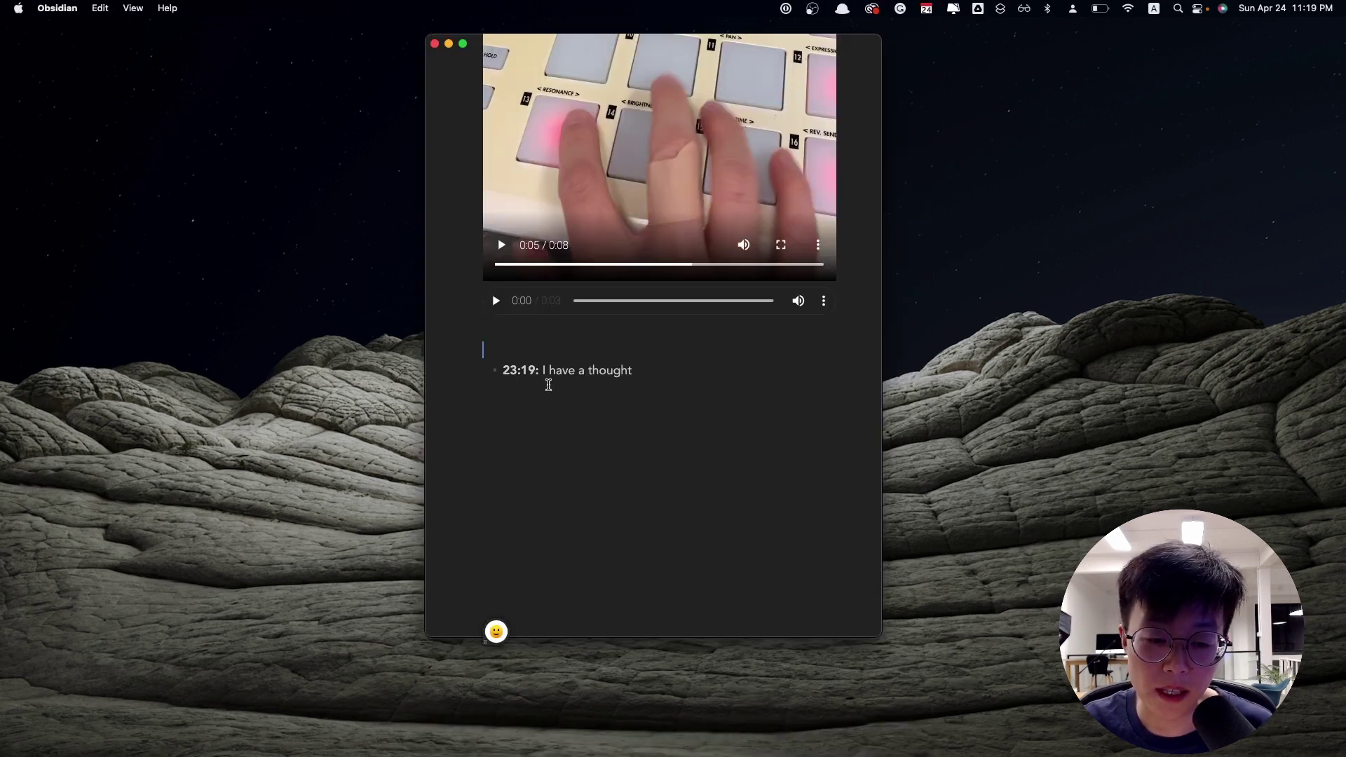